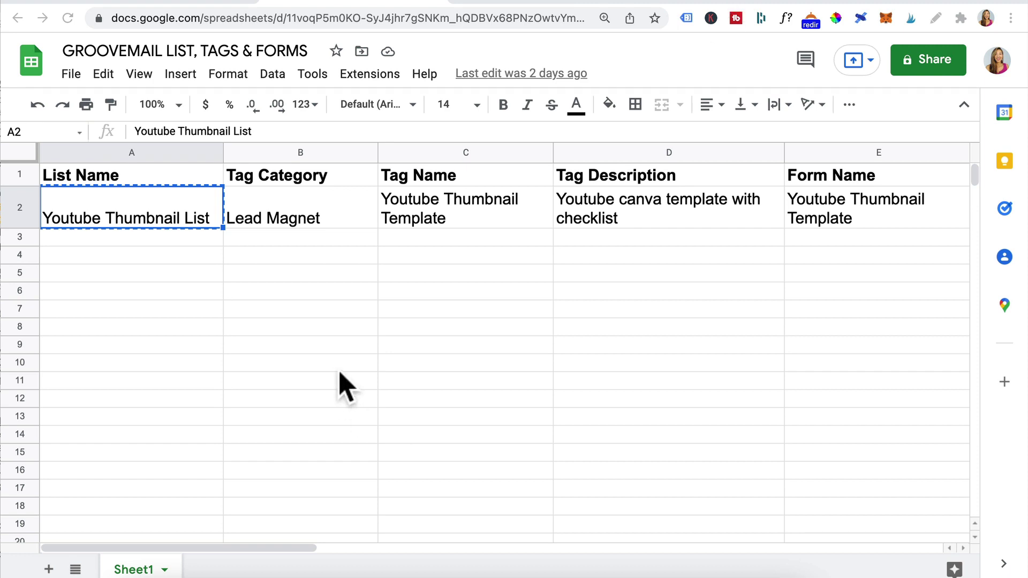
Review the List Name, Tag Category, Tag Description and Form Name headers, then return to GrooveMail Lists
click(105, 180)
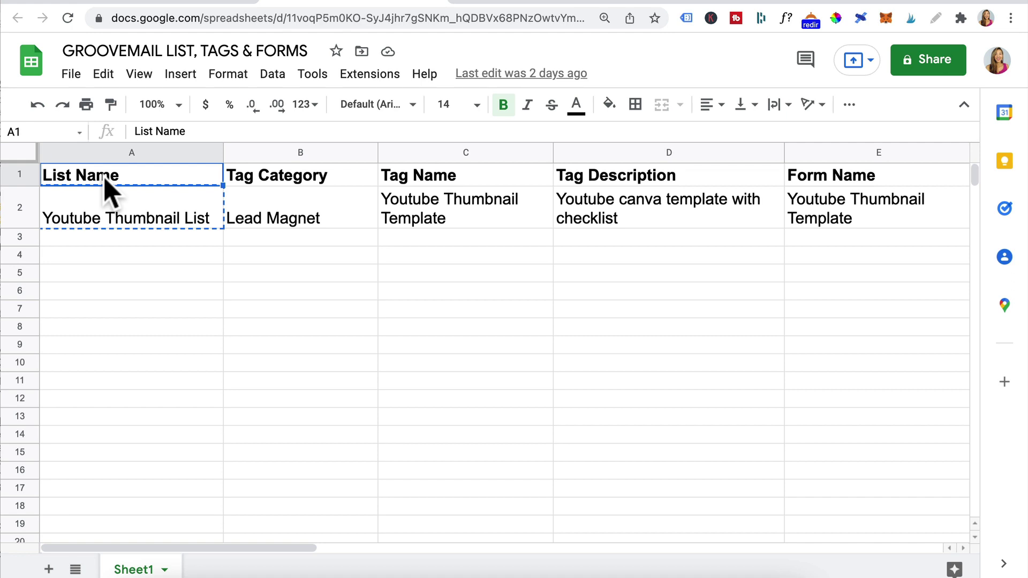
key(Tab)
key(Tab)
key(Tab)
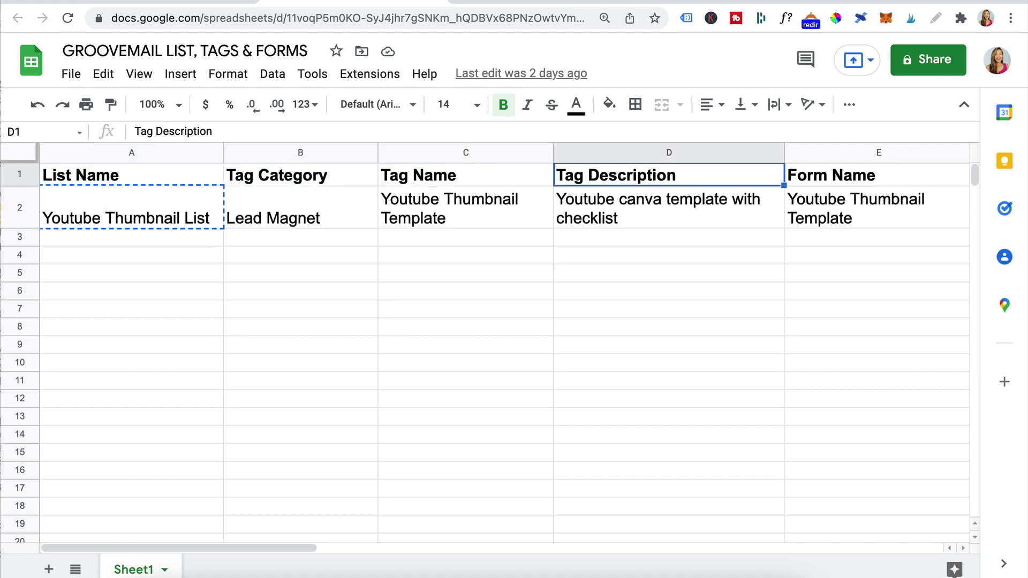
key(Tab)
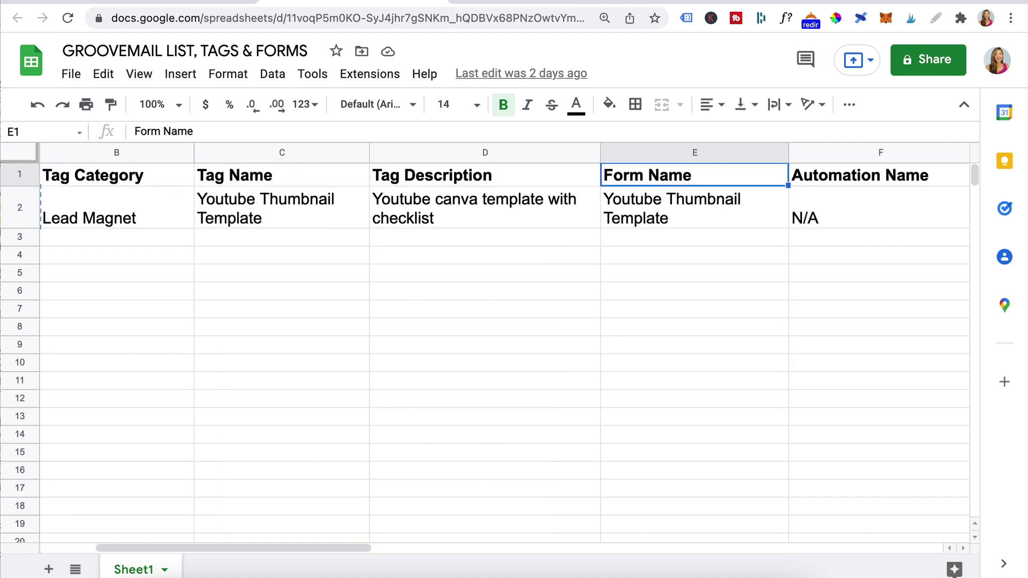
key(Tab)
key(shift+Tab)
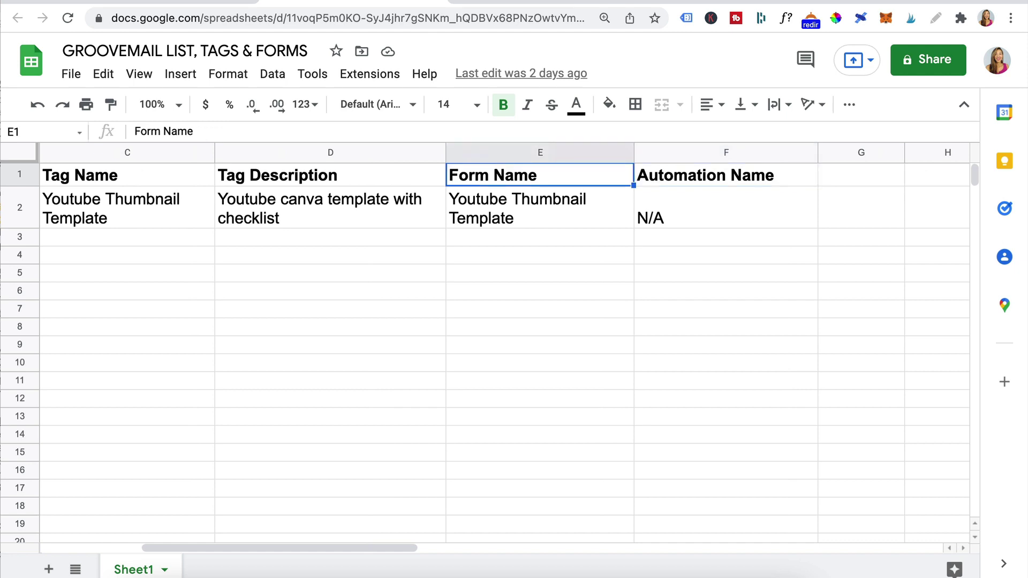
key(Home)
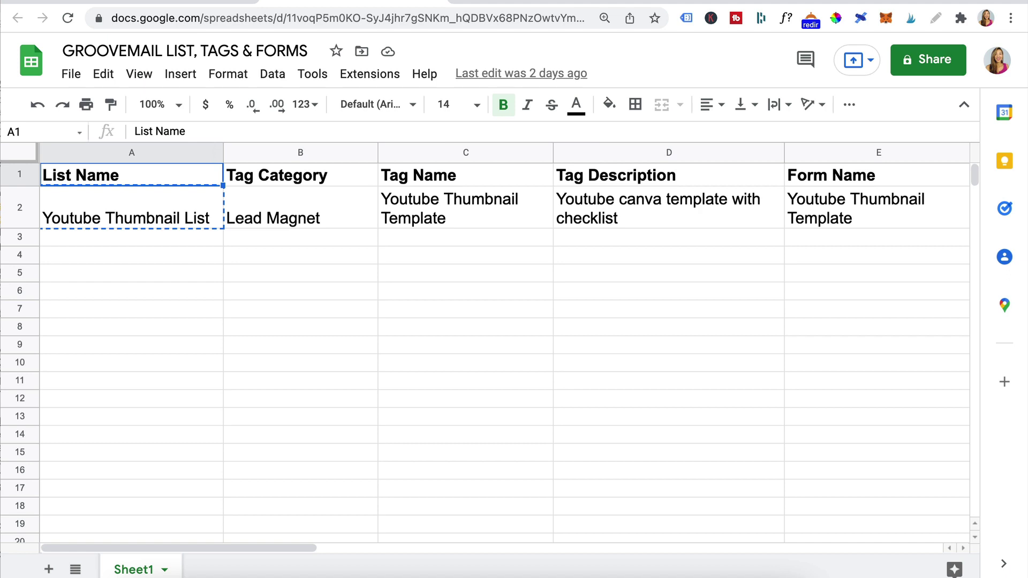
click(167, 5)
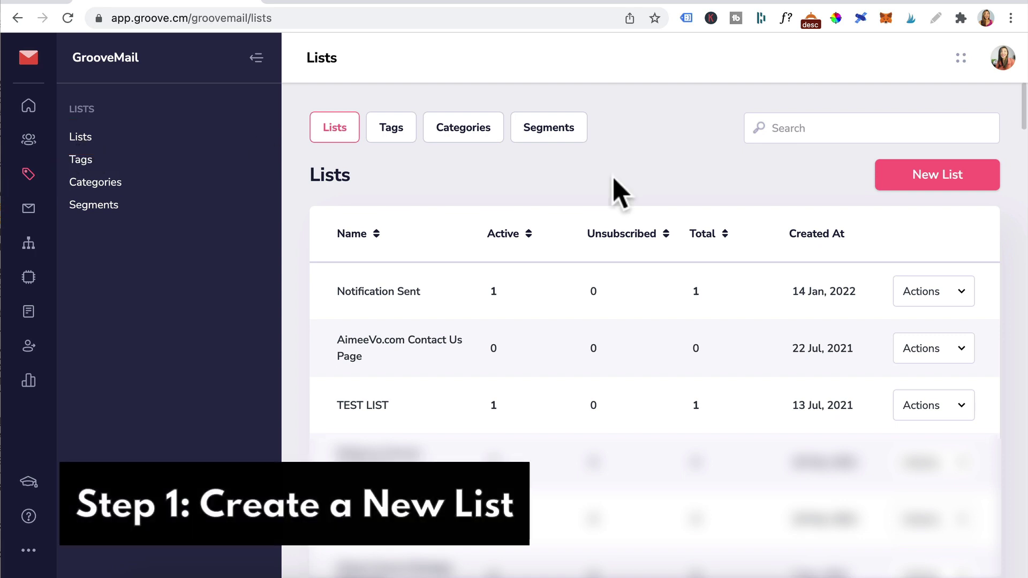
Create an empty list named 'Youtube Thumbnail List'
click(937, 180)
mouse_move(513, 320)
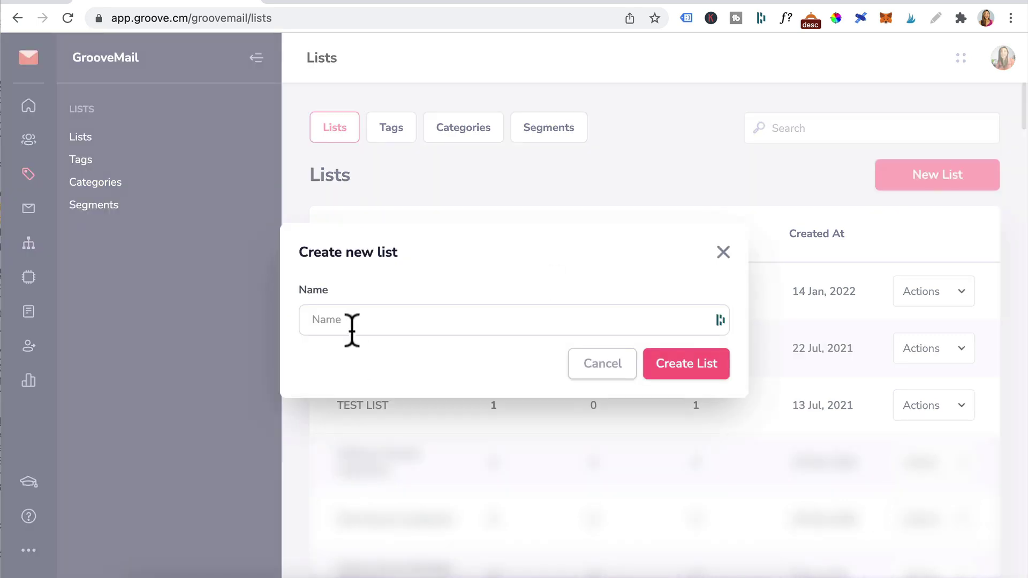
click(348, 324)
text(Youtube Thumbnail List)
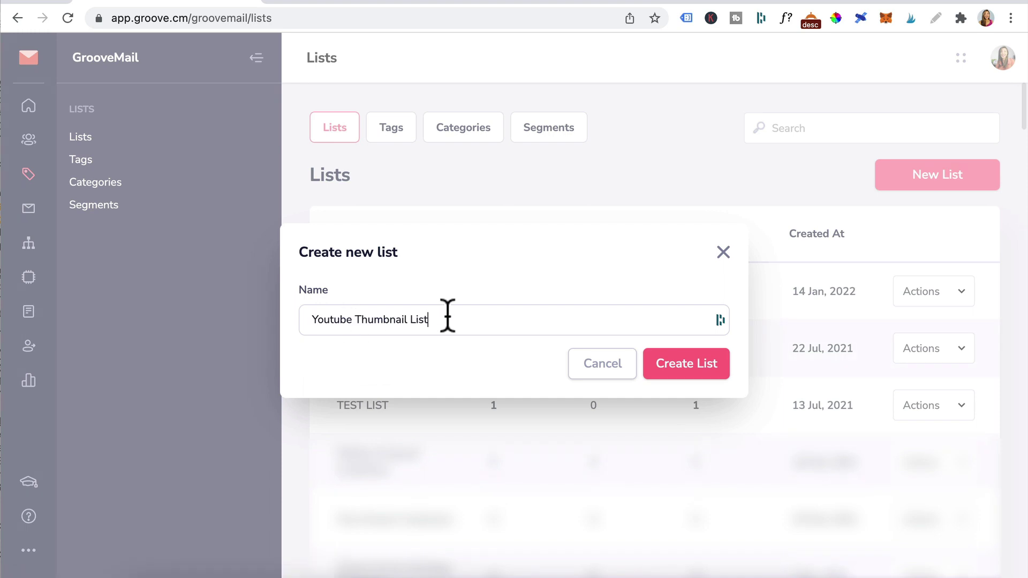
click(679, 370)
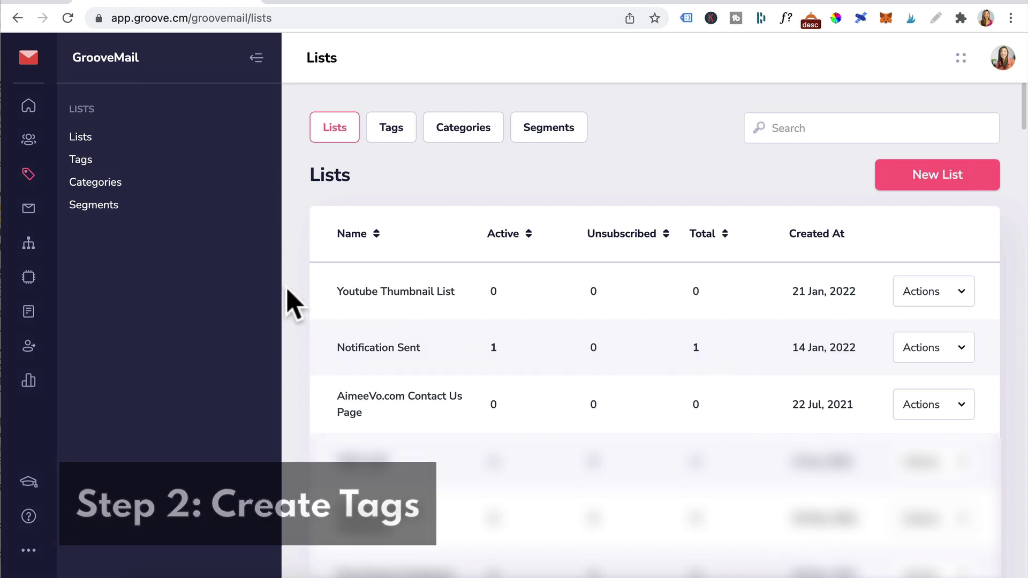
Start a new tag, using the name 'Youtube Thumbnail Template' from sheet cell C2
click(391, 135)
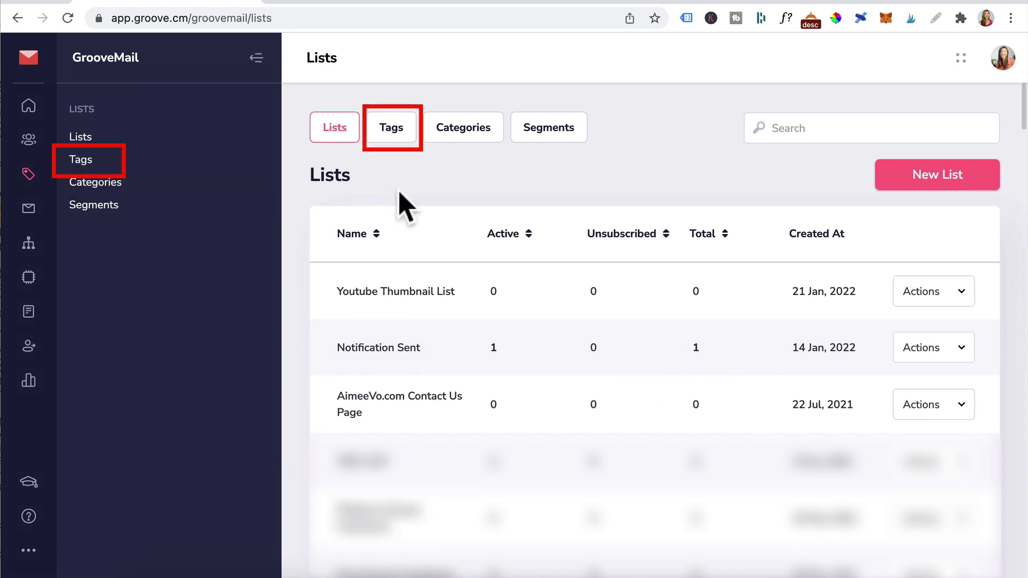
click(945, 181)
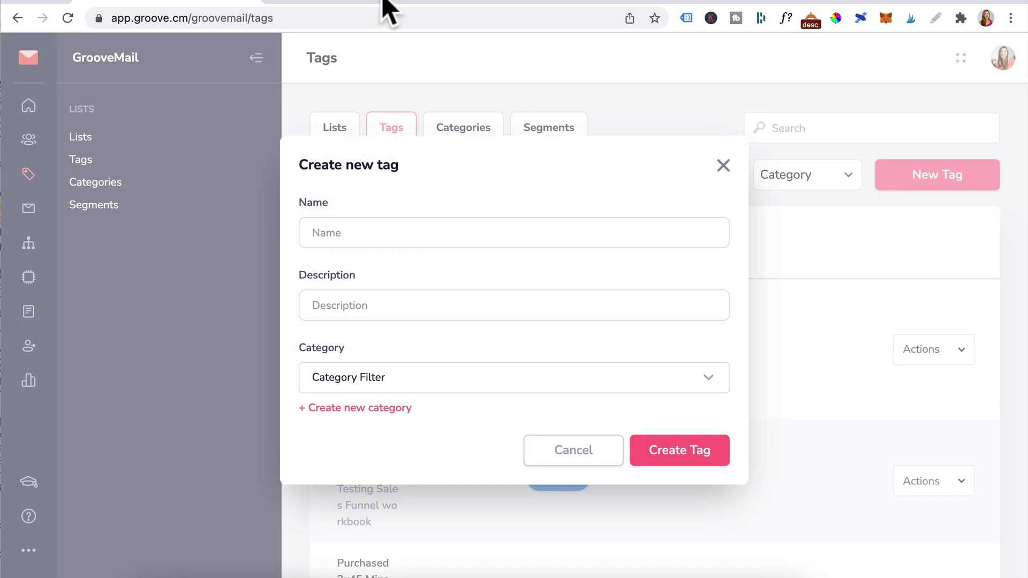
click(383, 3)
click(463, 224)
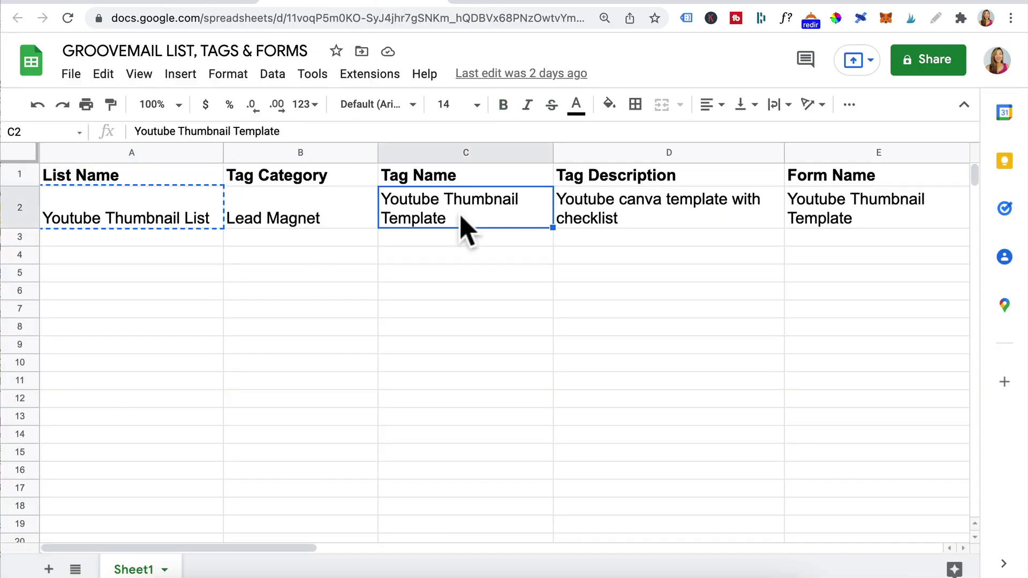
click(198, 5)
click(339, 222)
key(ctrl+v)
Fill in the tag description 'Youtube canva template with checklist' from sheet cell D2
click(401, 5)
click(685, 206)
click(185, 6)
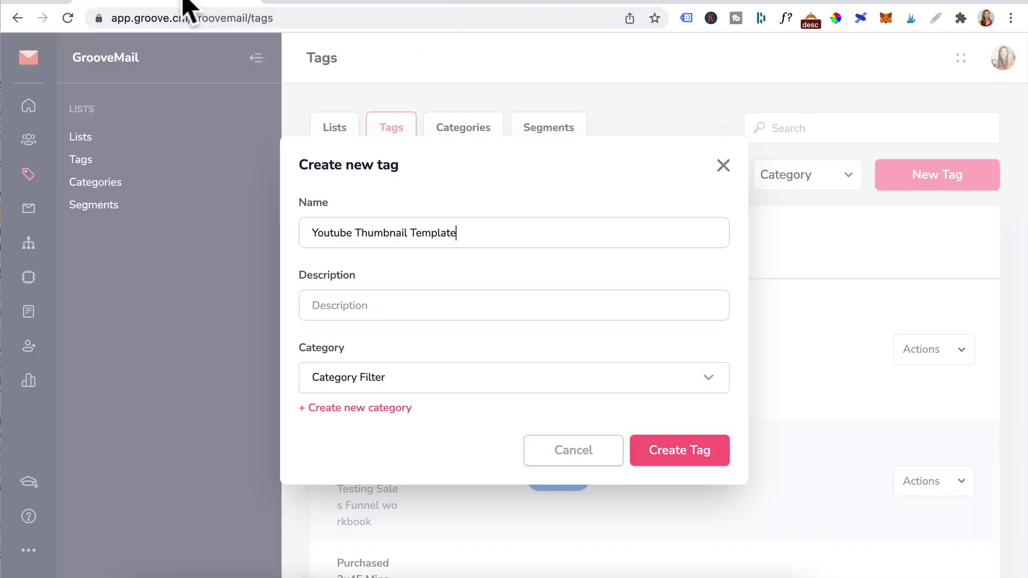
click(426, 304)
key(ctrl+v)
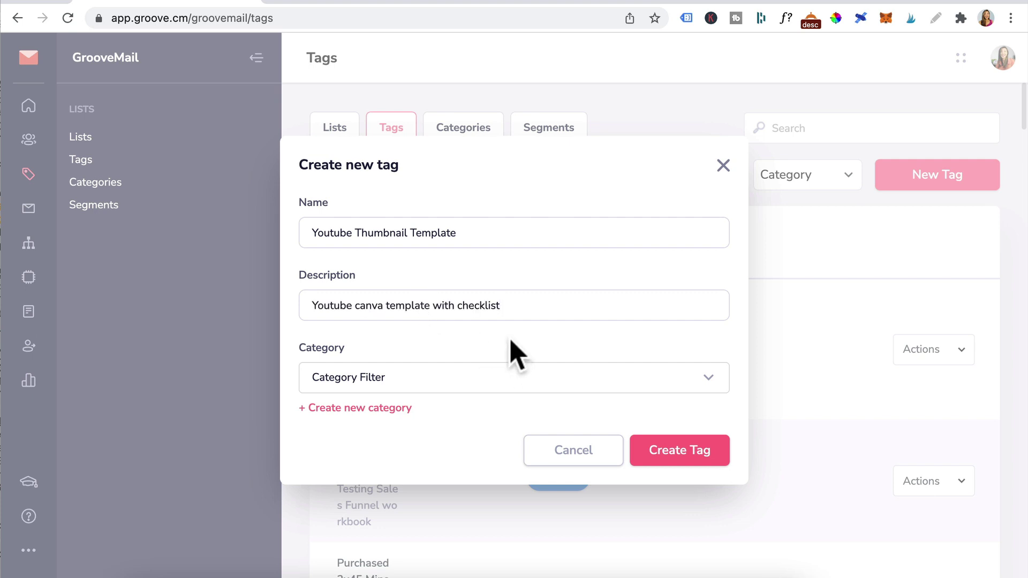
Put the tag in the existing Lead Magnets category and save it
click(386, 5)
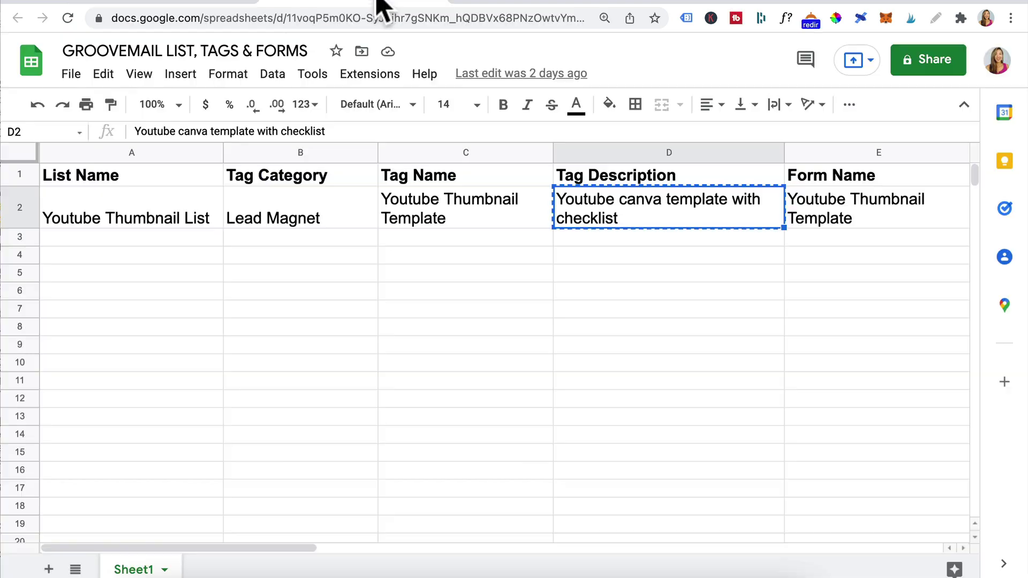
click(289, 220)
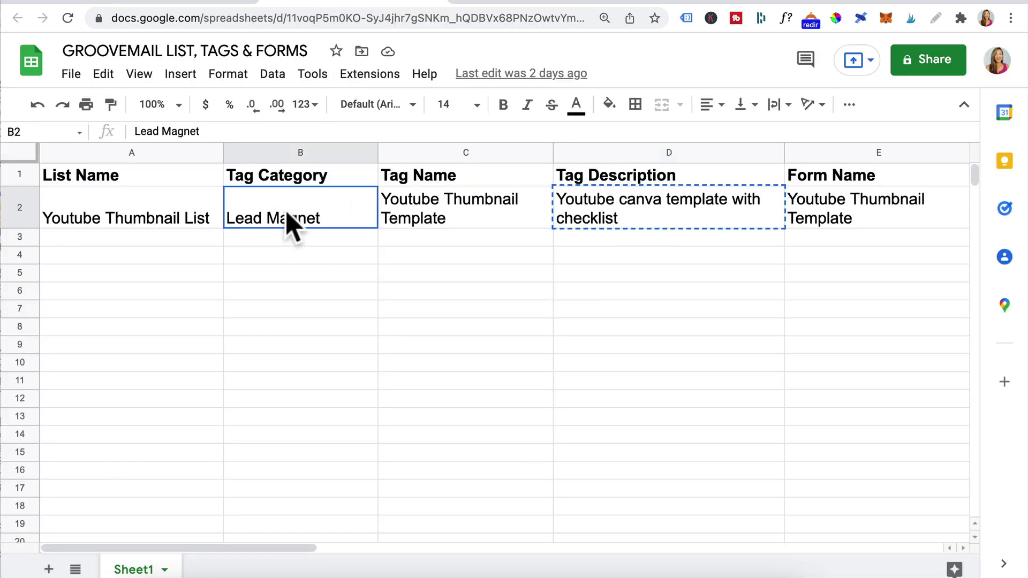
click(196, 7)
click(707, 379)
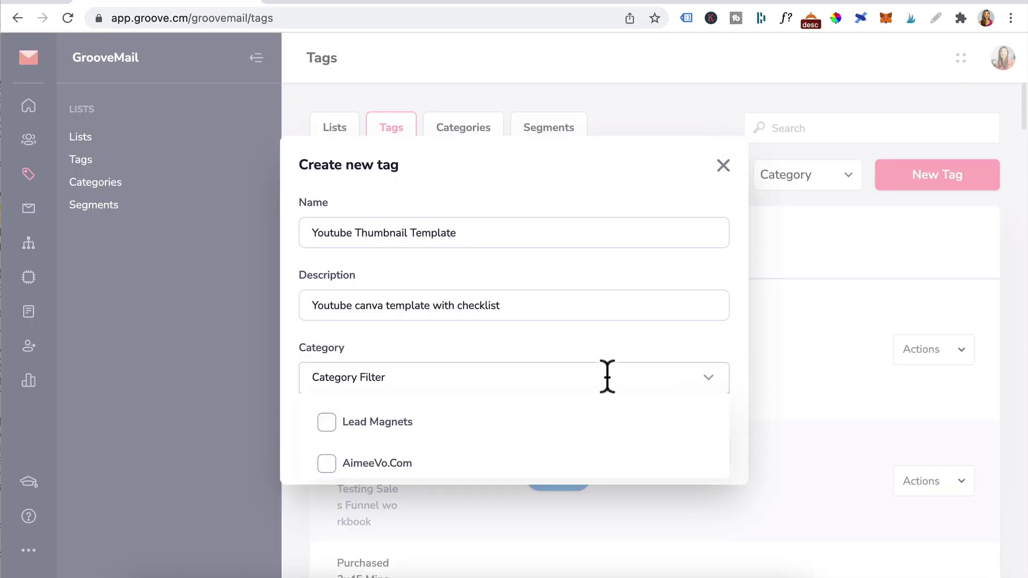
click(327, 422)
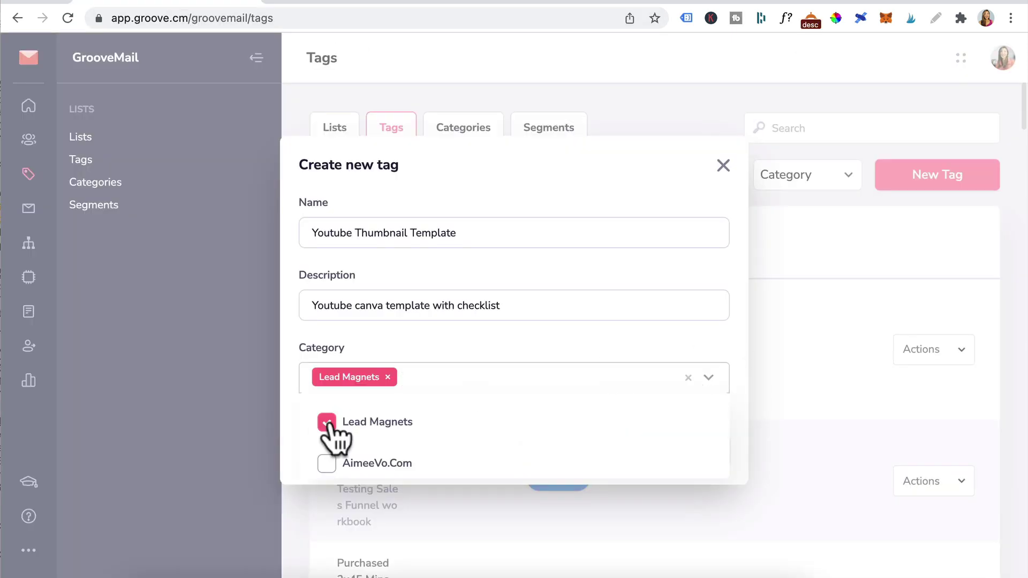
click(712, 346)
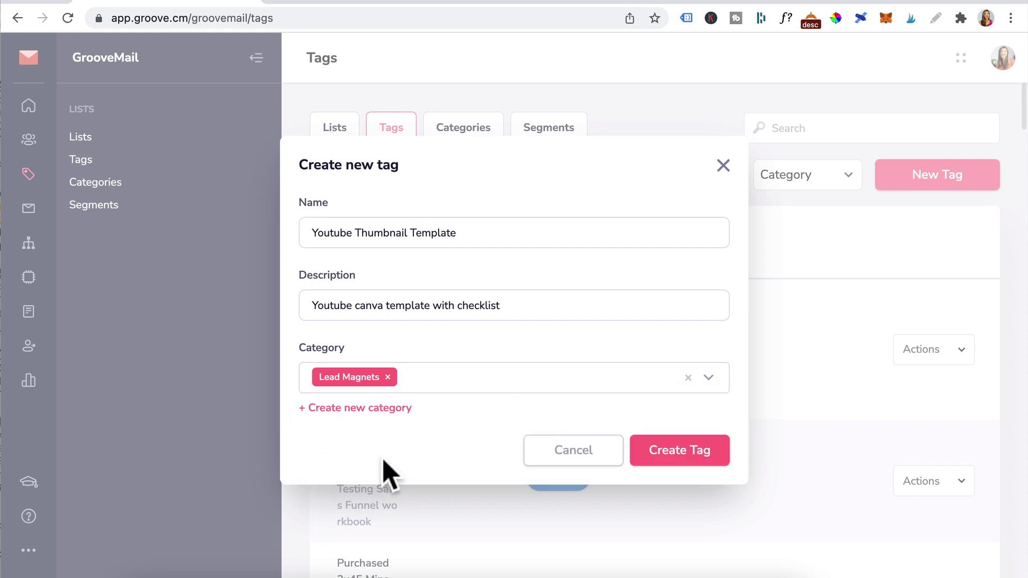
click(350, 412)
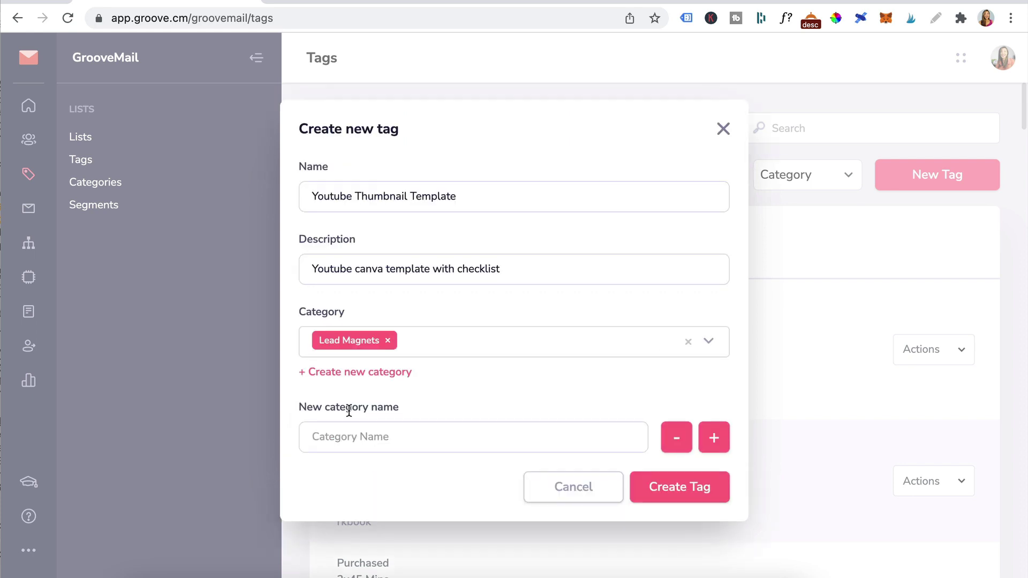
text(Lead Magnet)
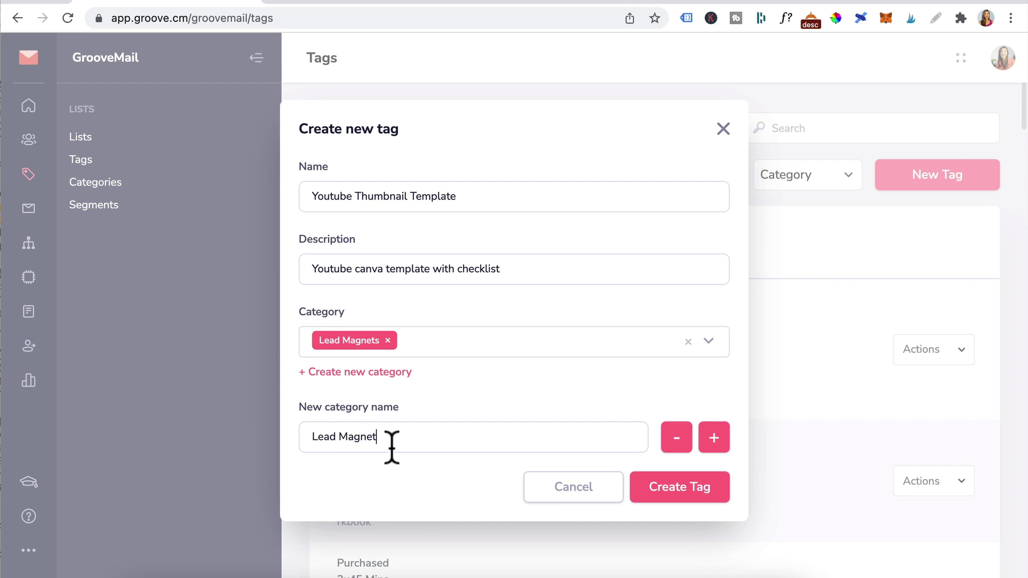
click(677, 438)
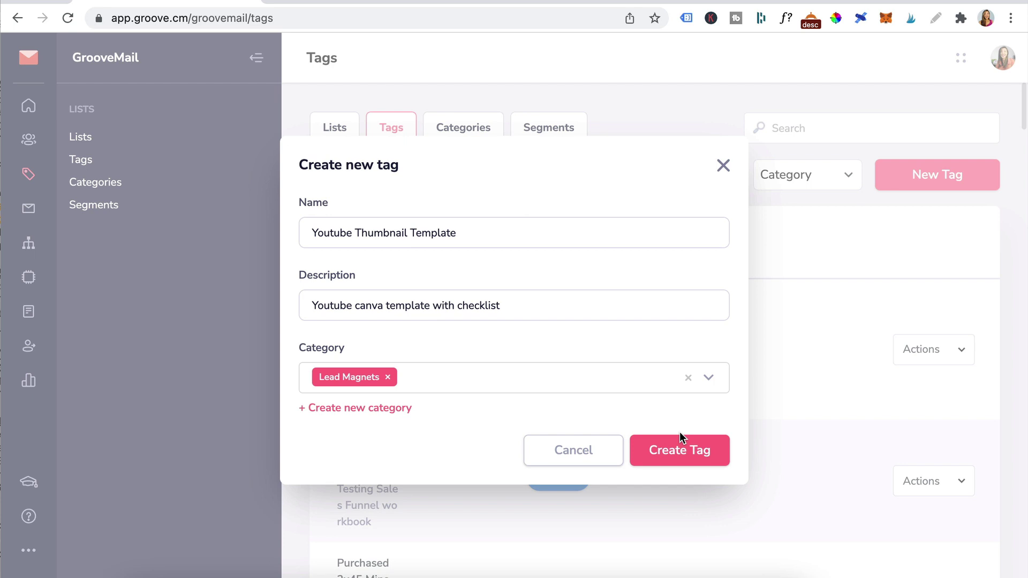
click(681, 454)
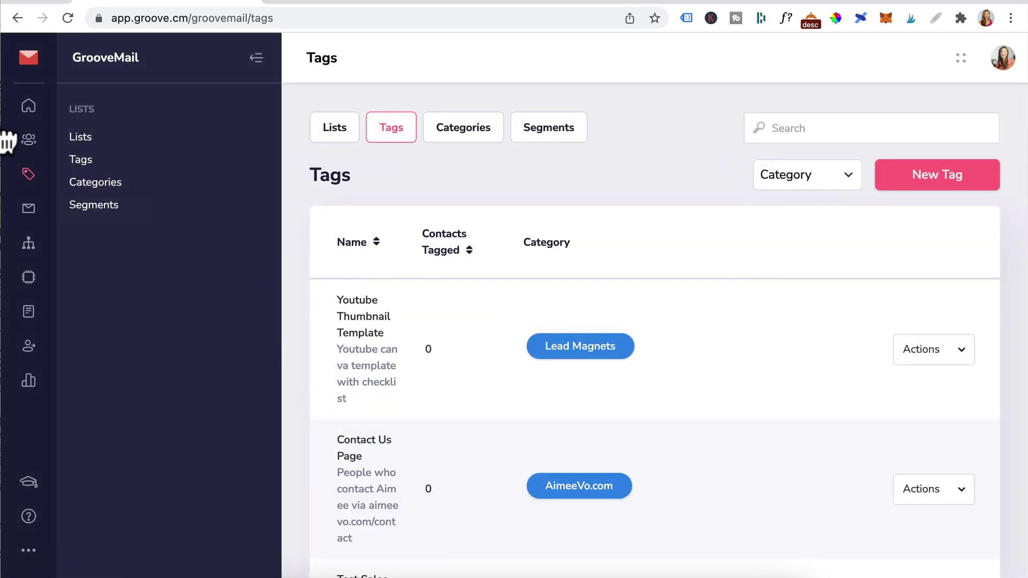
Start a contact import from a file on the Contacts page
click(28, 140)
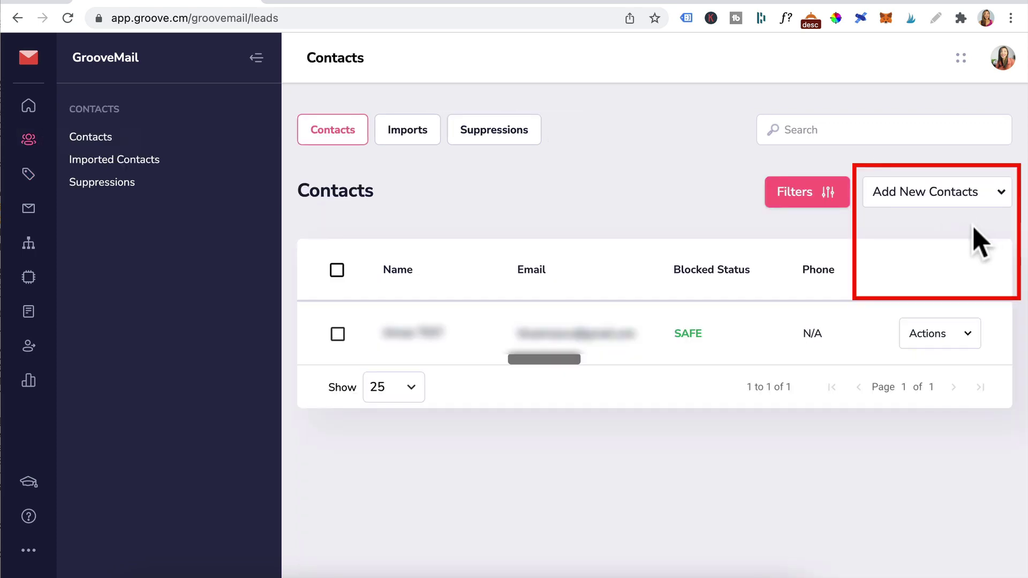
click(1003, 199)
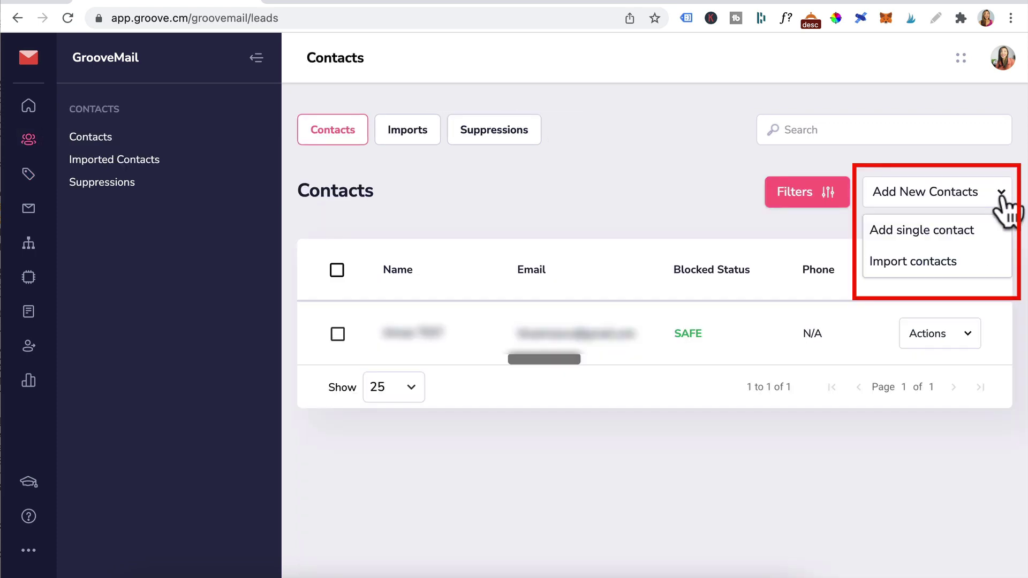
click(943, 265)
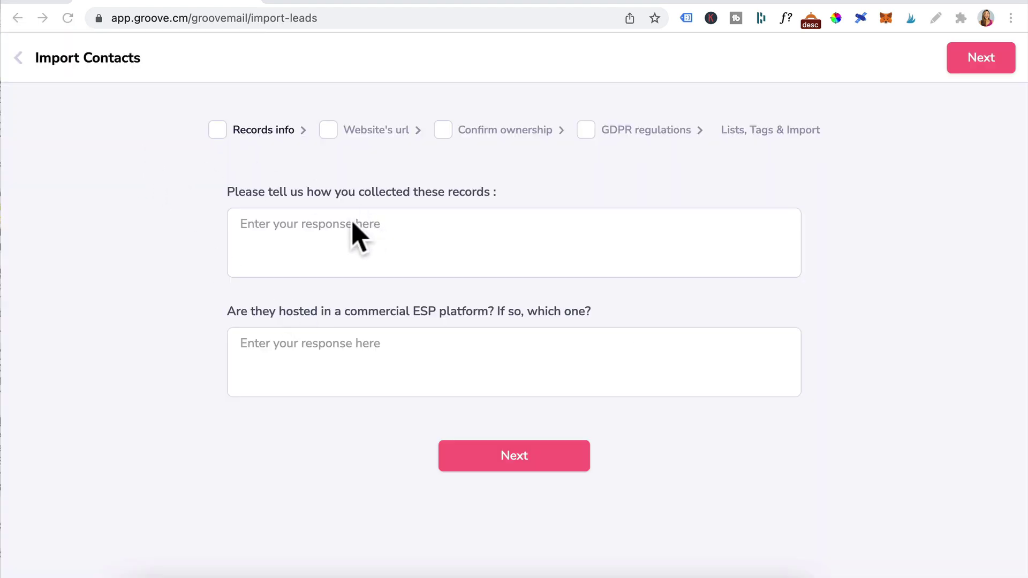
Answer records info: collected via website newsletter and optin pages, currently hosted on ActiveCampaign
click(321, 243)
text(through my website newsletter and optin pages)
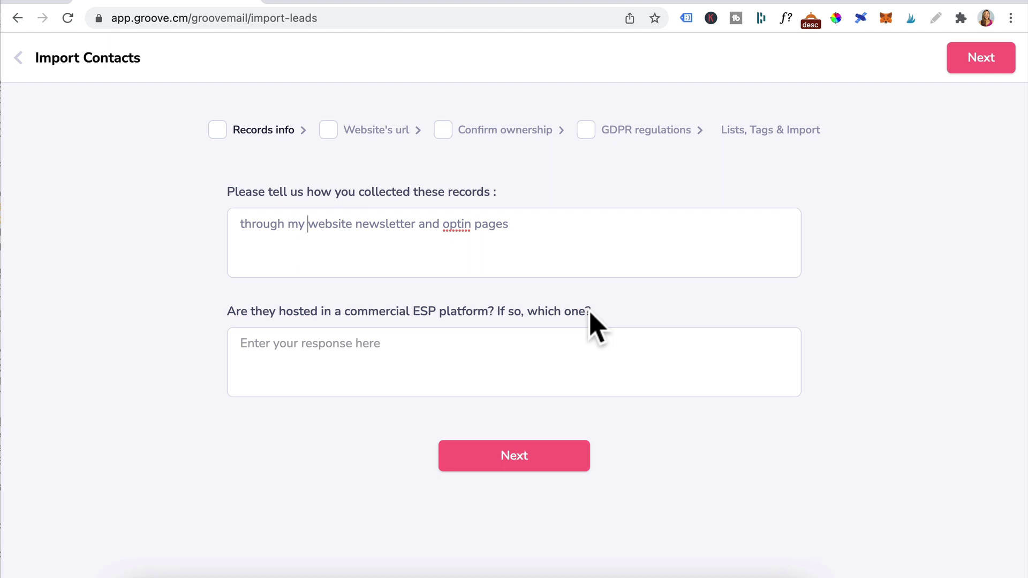
click(243, 344)
text(ActiveCampaign)
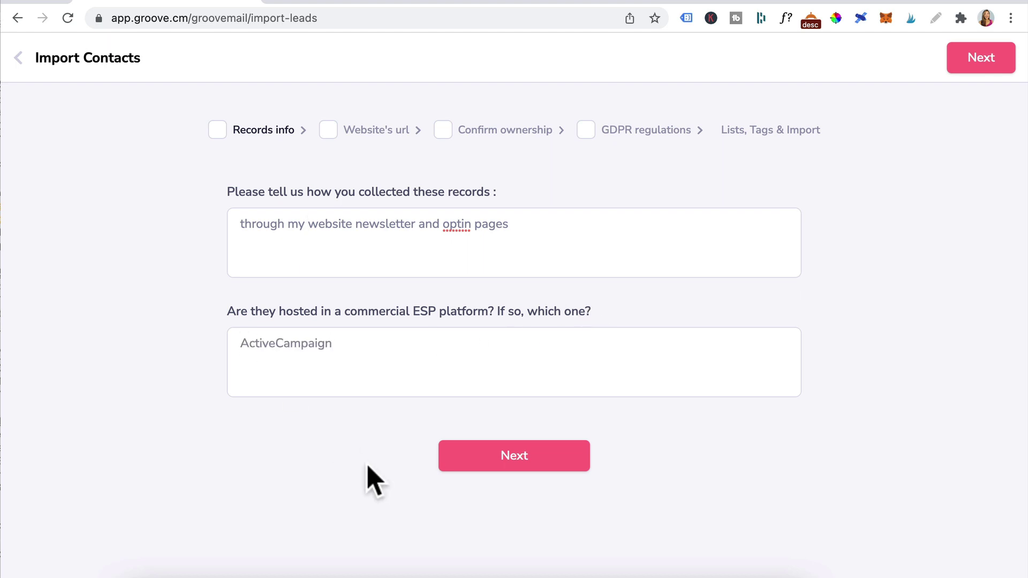
click(522, 471)
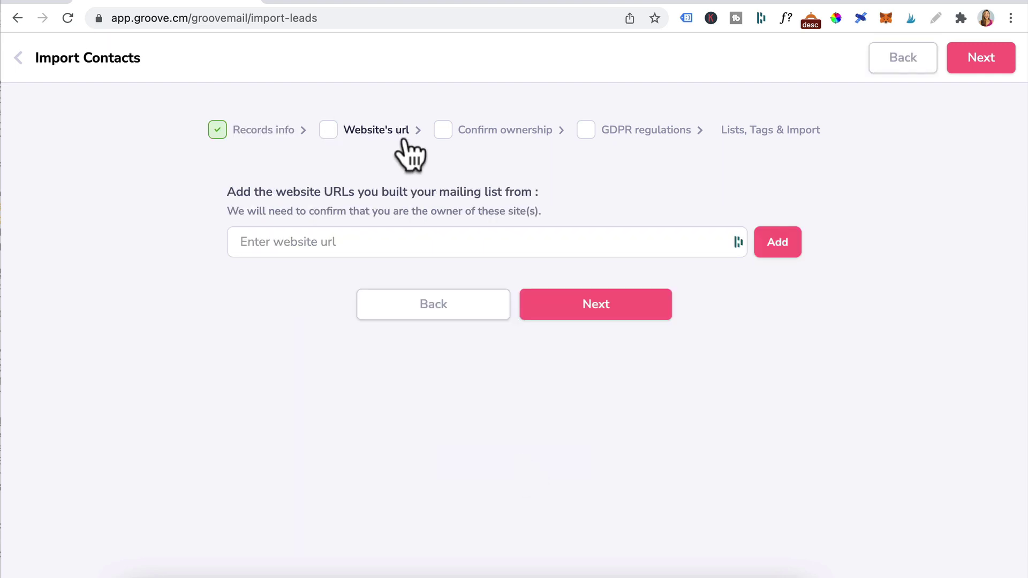
click(320, 242)
text(https://aimeevo.com/)
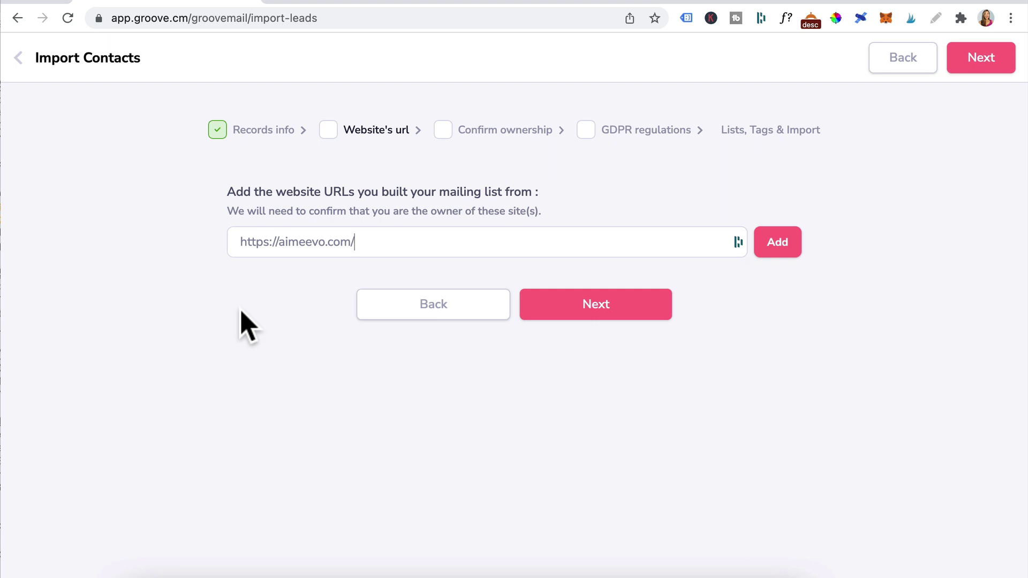
key(super+a)
key(BackSpace)
click(274, 244)
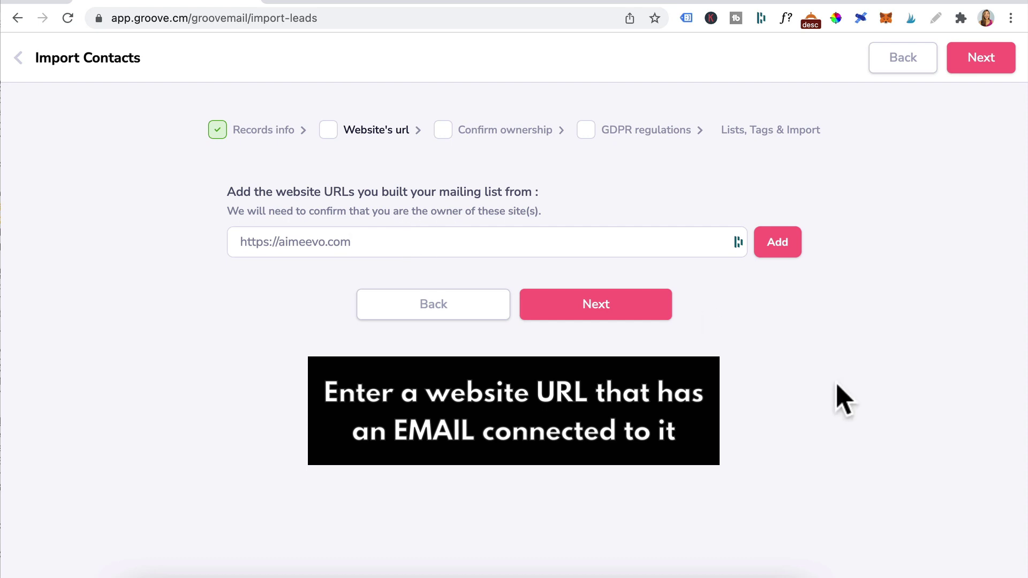
click(784, 236)
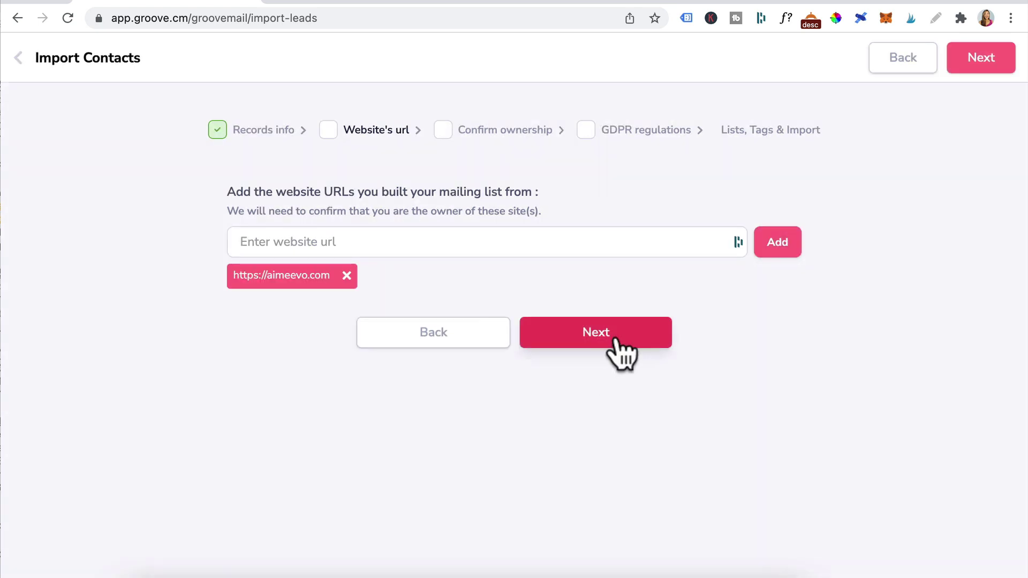
click(616, 336)
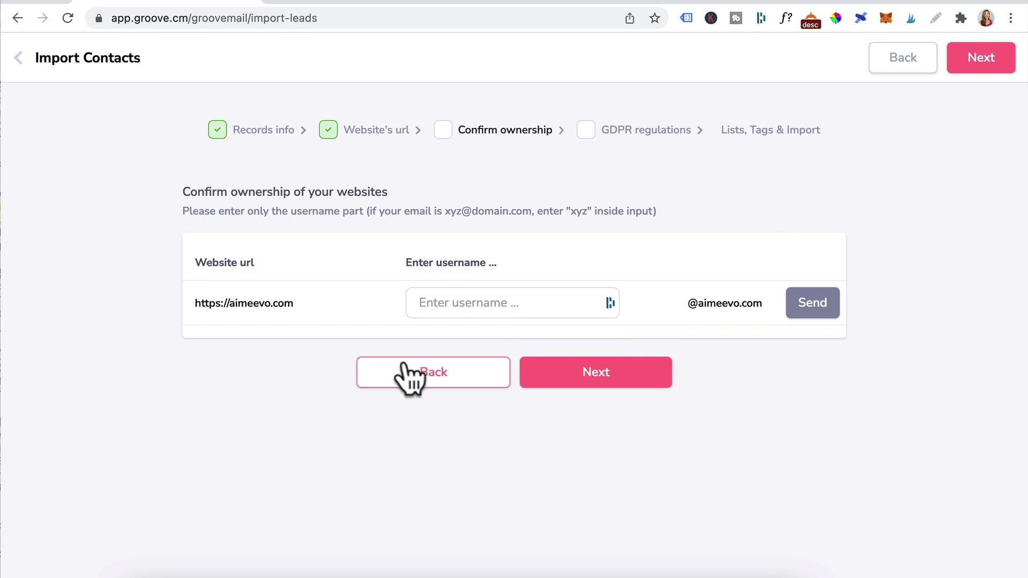
Verify aimeevo.com ownership with email username 'username' and the emailed one-time code
click(453, 303)
text(username)
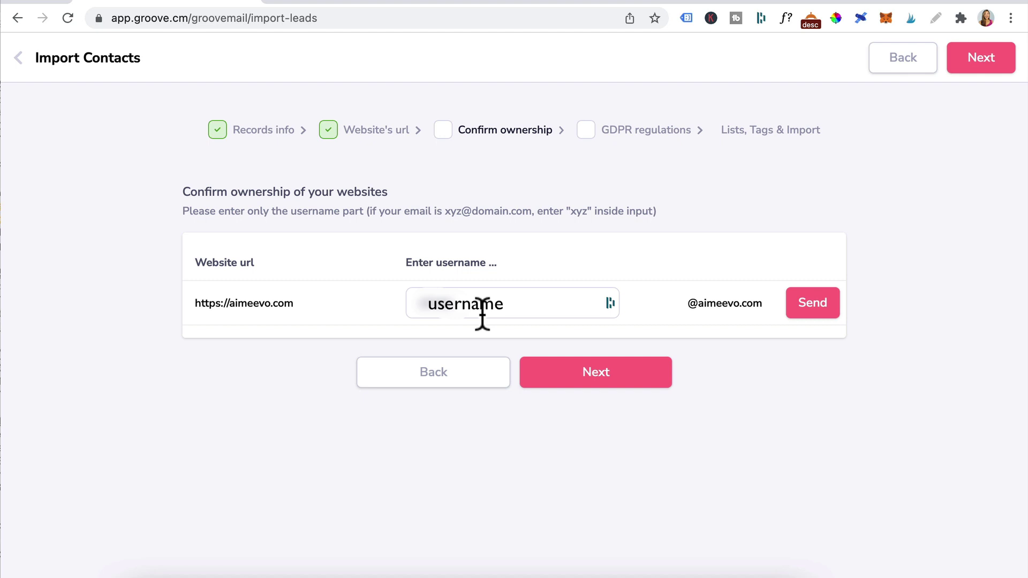
click(818, 313)
click(818, 313)
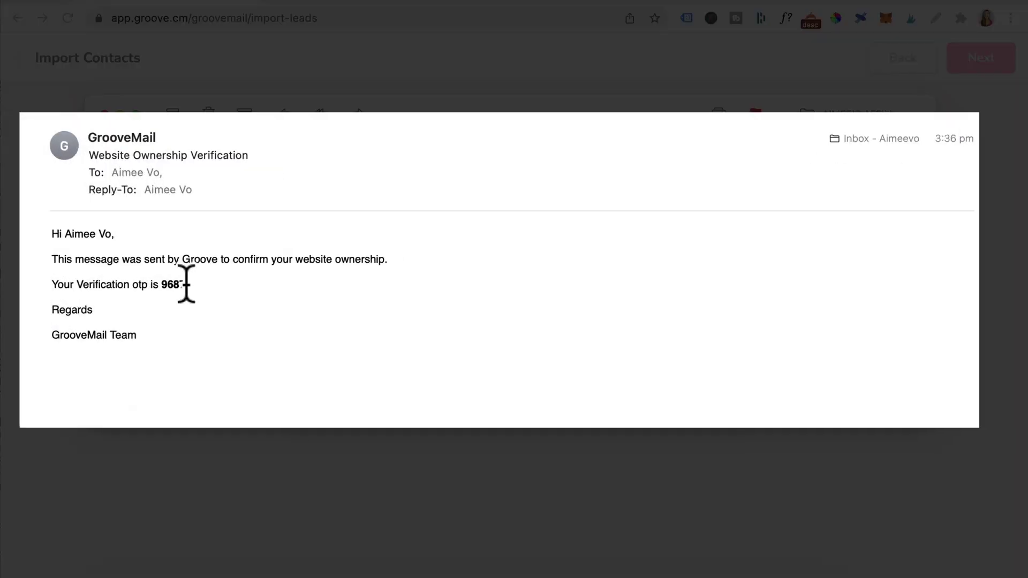
drag(187, 284, 159, 284)
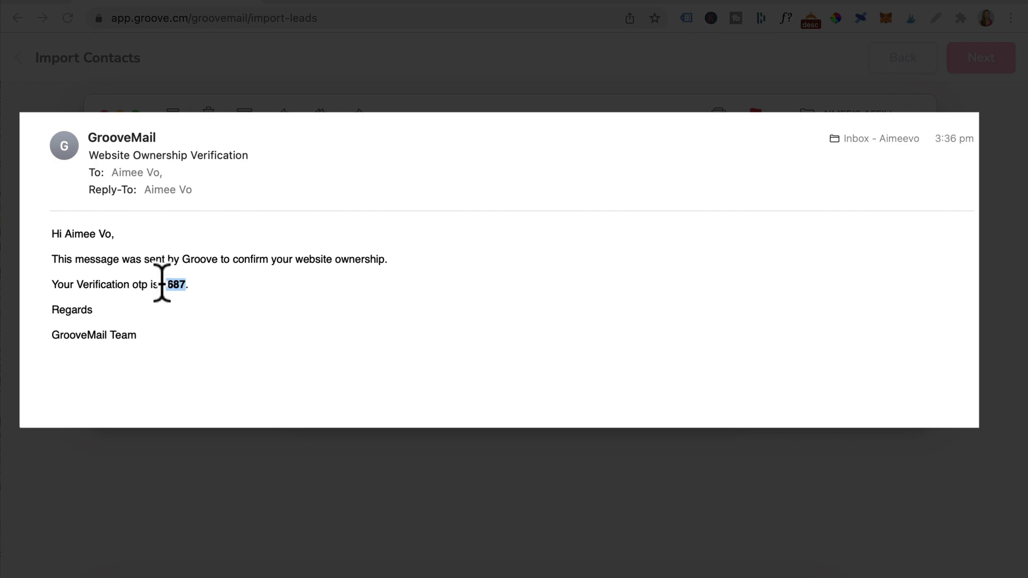
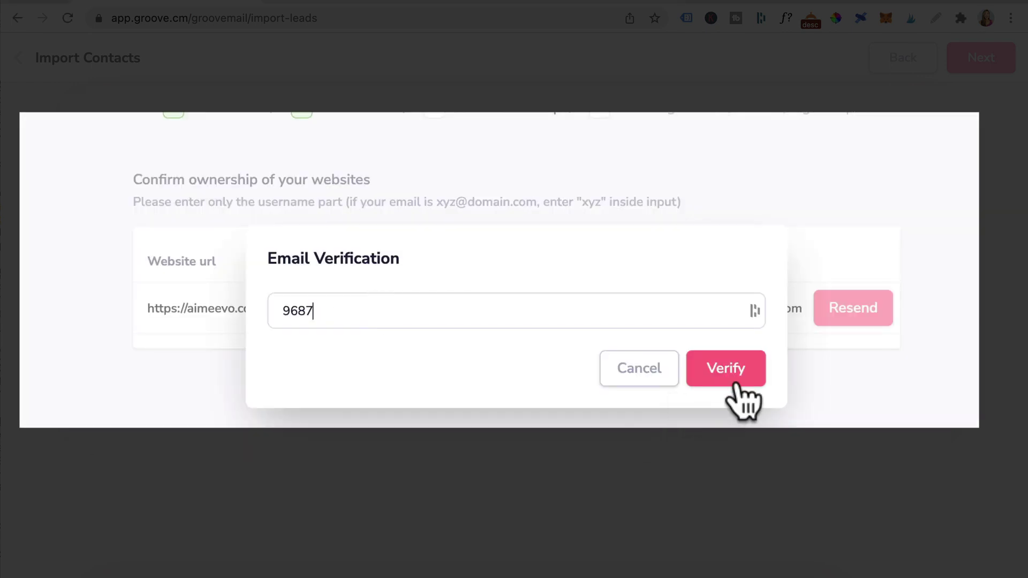
click(740, 373)
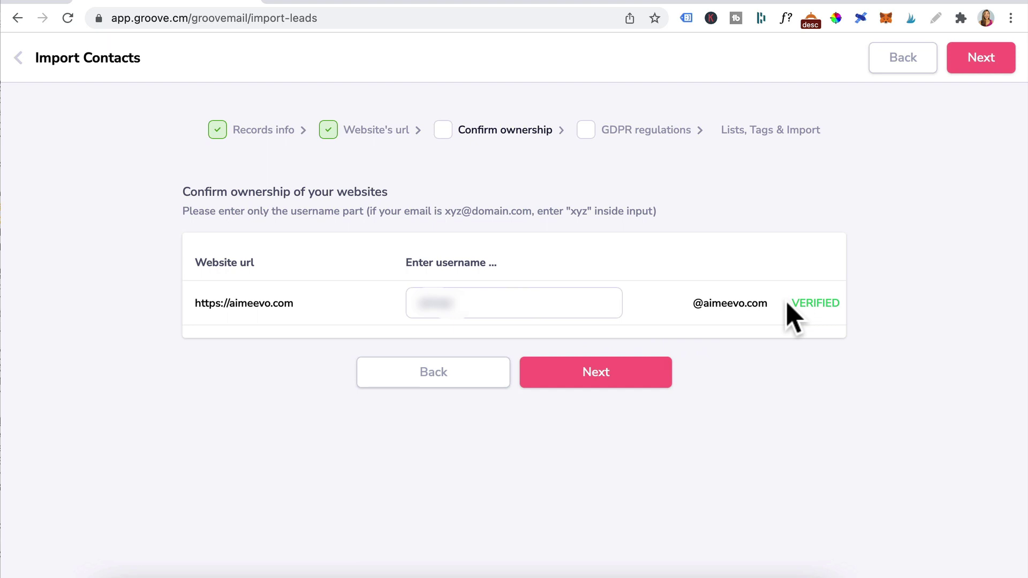
click(596, 380)
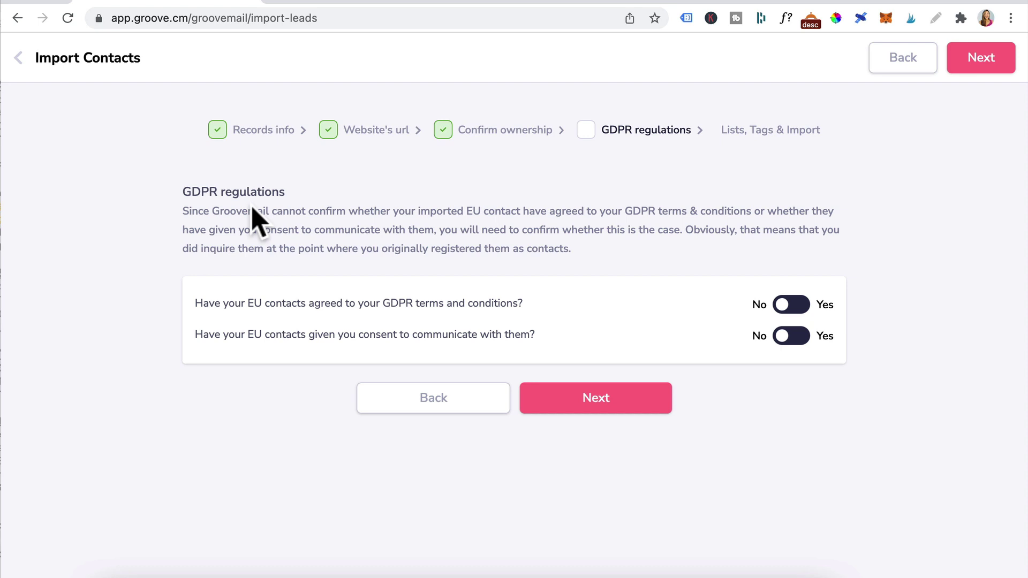
Answer Yes to both GDPR questions about EU contacts' terms and consent
click(797, 311)
click(800, 340)
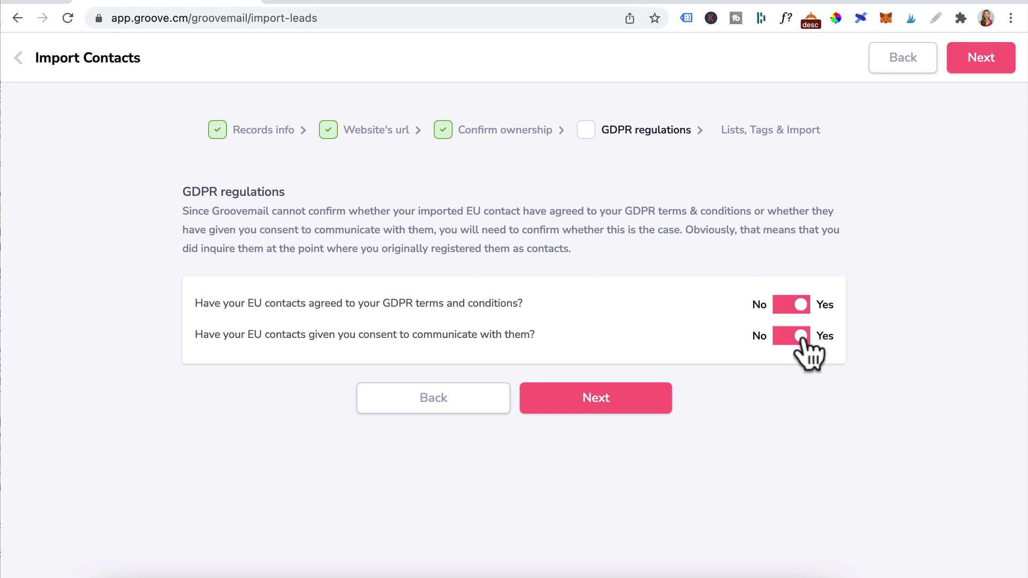
click(611, 407)
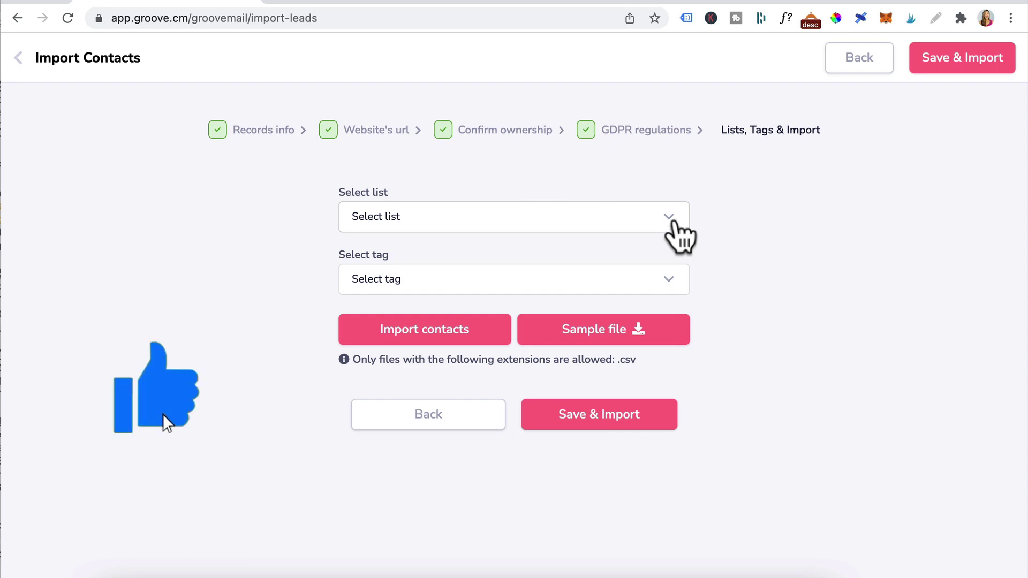
Target Youtube Thumbnail List with tag Youtube Thumbnail Template and download the sample file
click(670, 219)
click(370, 263)
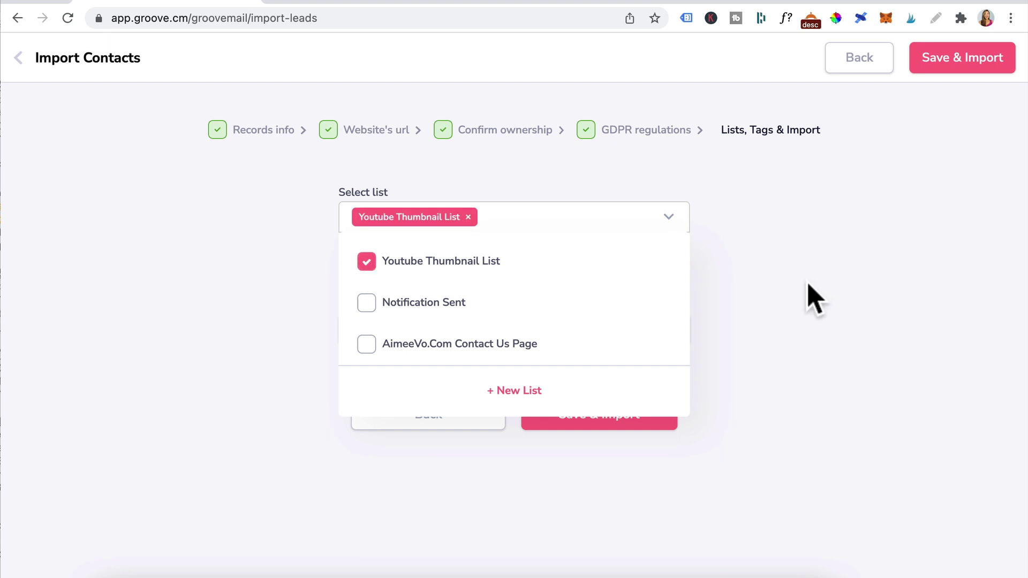
click(772, 300)
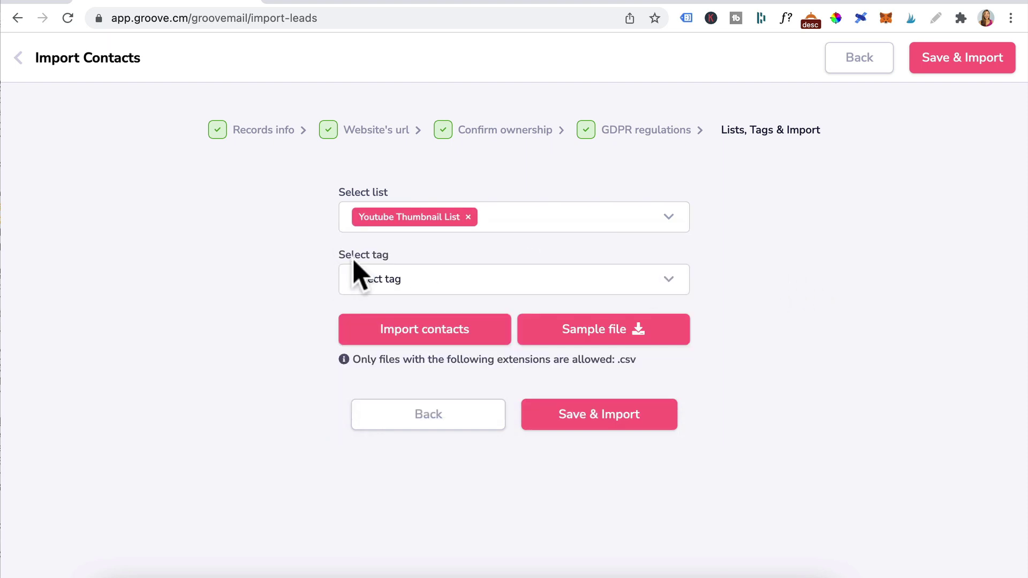
click(670, 282)
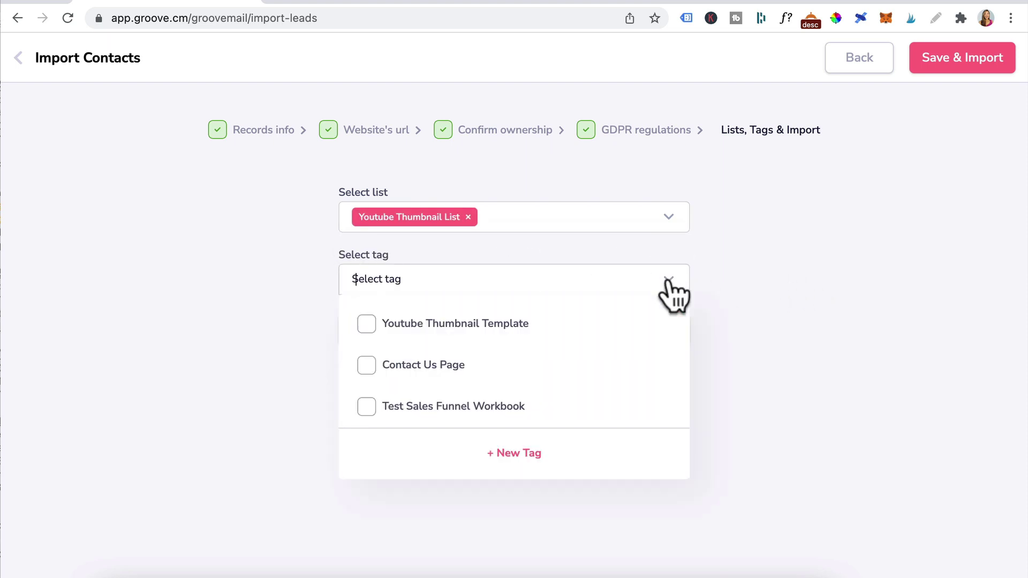
click(368, 324)
click(794, 336)
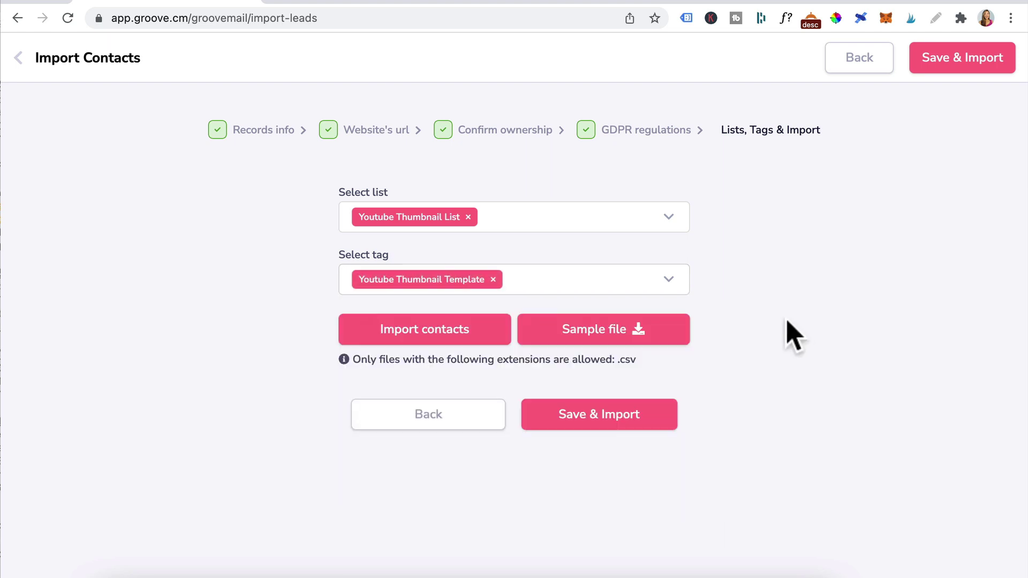
click(604, 329)
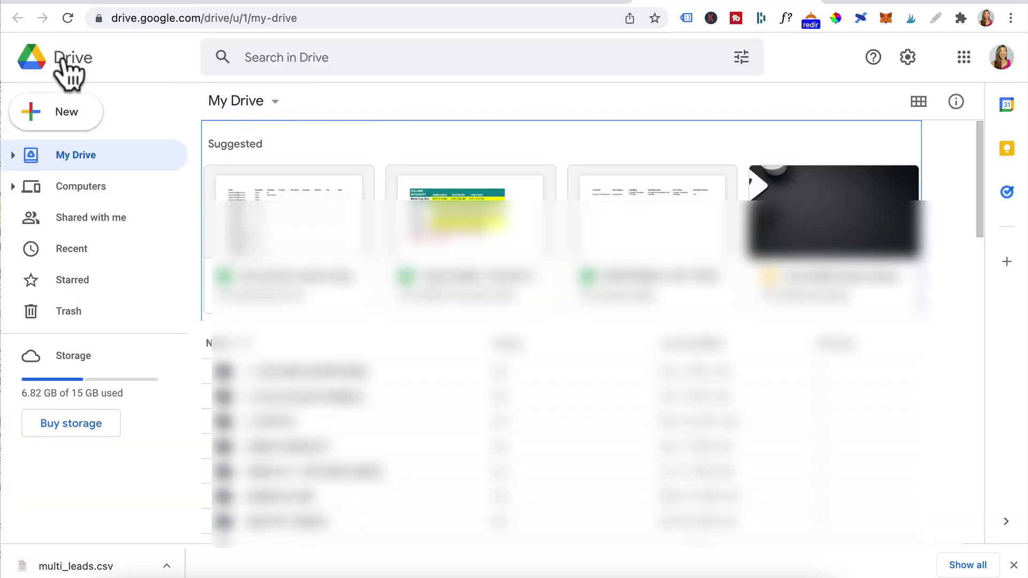
Upload multi_leads.csv from the computer to Google Drive and open it
click(68, 113)
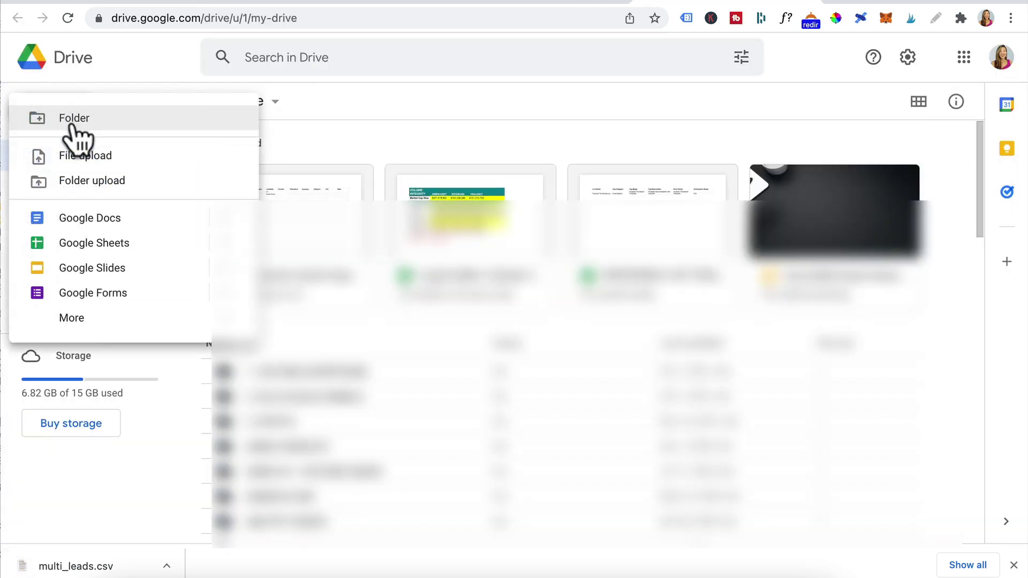
click(111, 160)
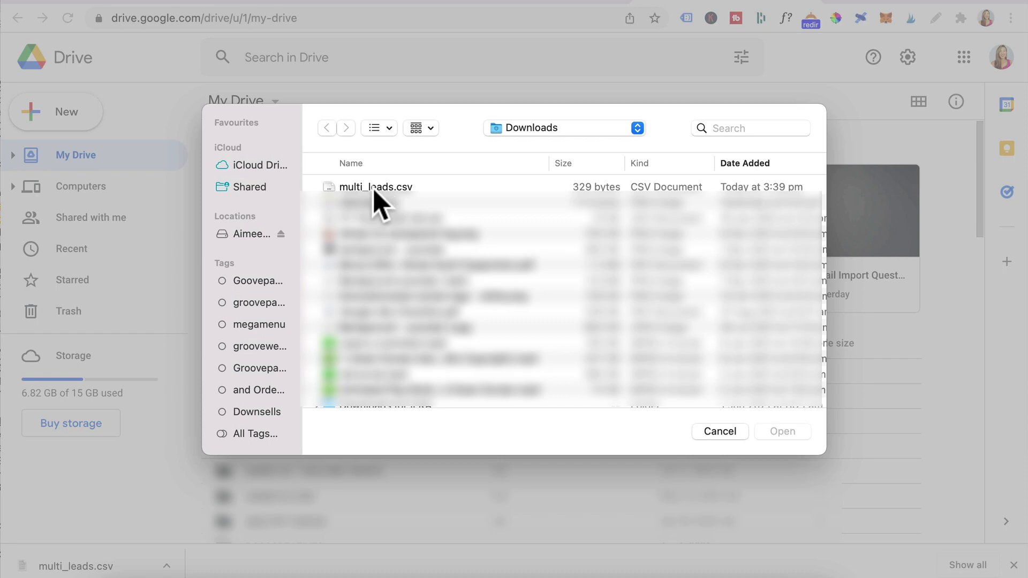
click(374, 190)
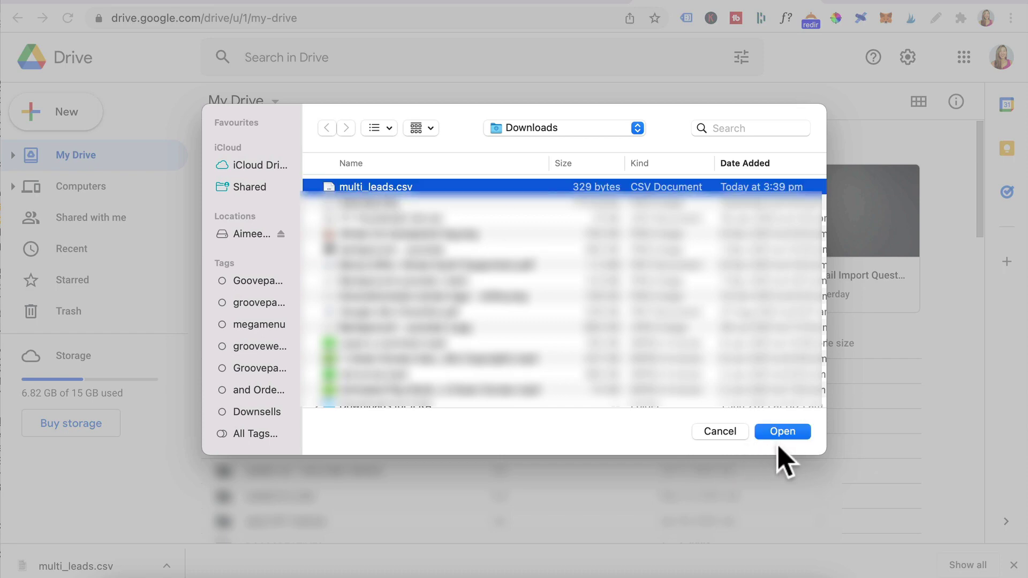
click(784, 432)
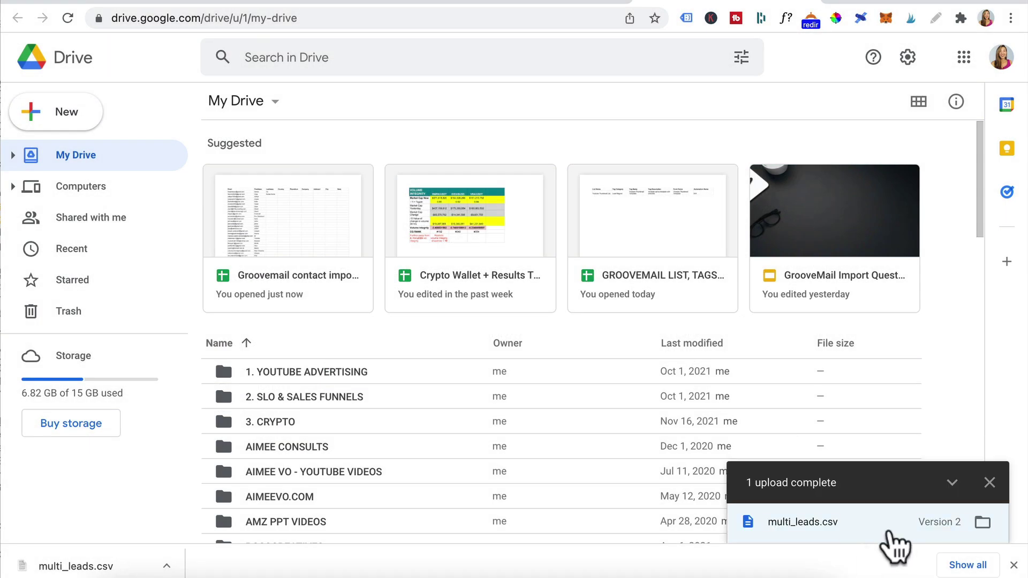
click(807, 546)
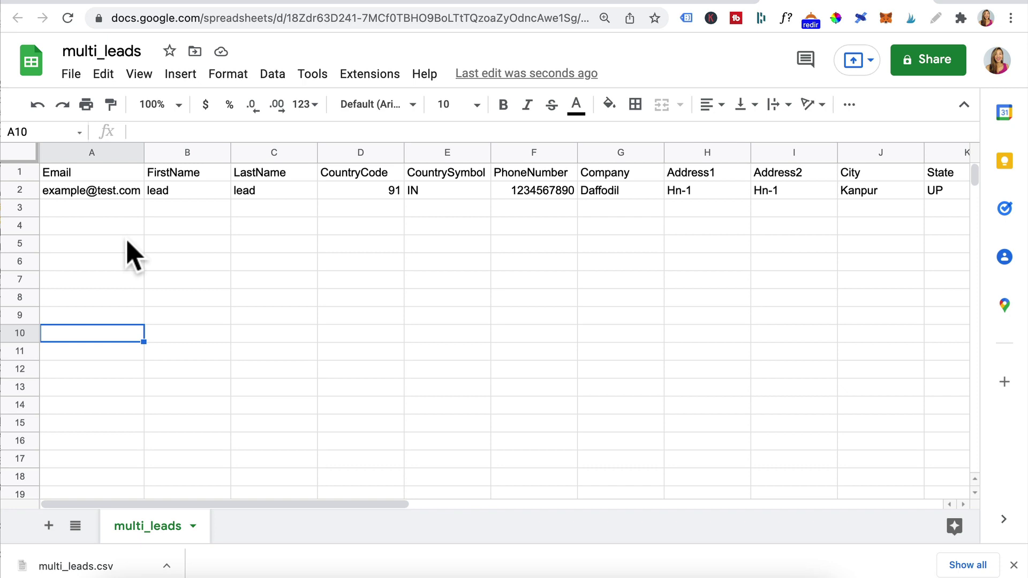
Review the sample lead row and the Email, FirstName and LastName headers
click(95, 187)
key(Tab)
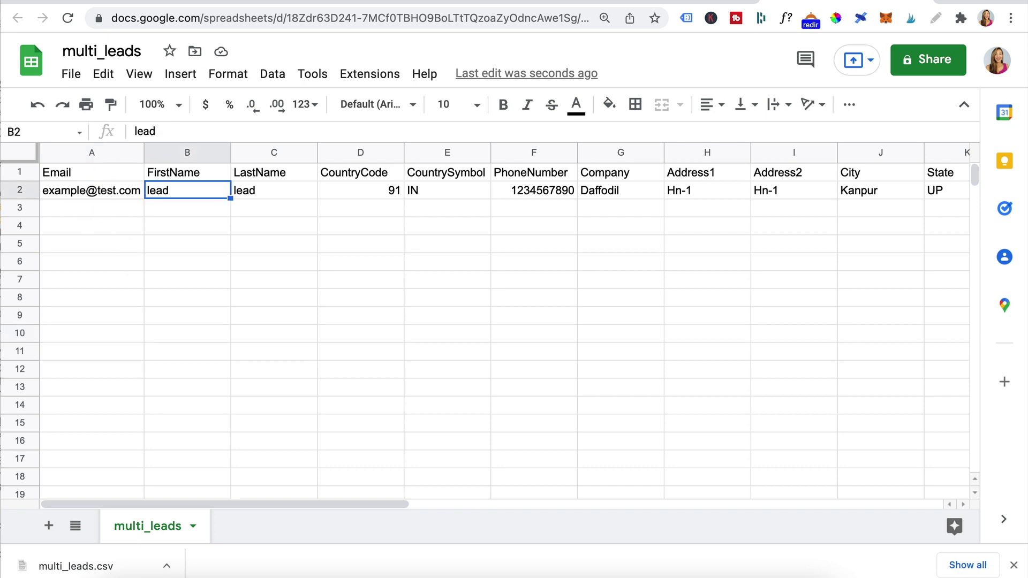
key(Left)
key(Up)
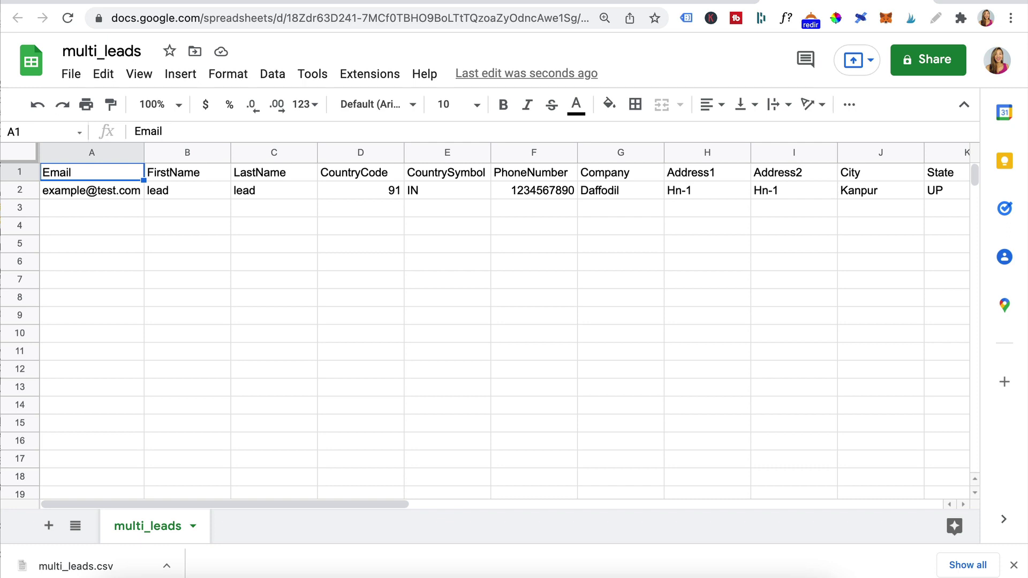
key(Right)
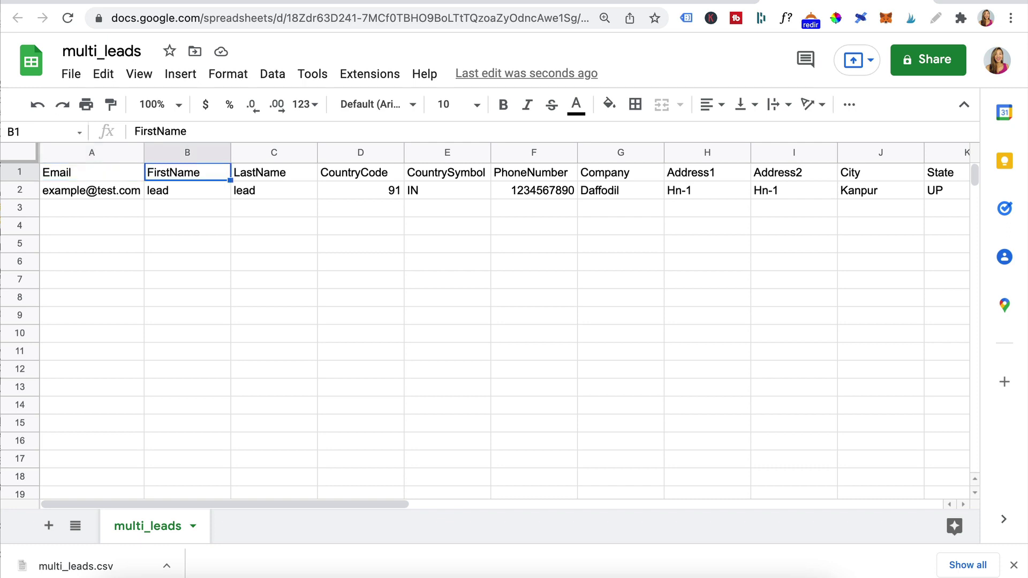
key(Right)
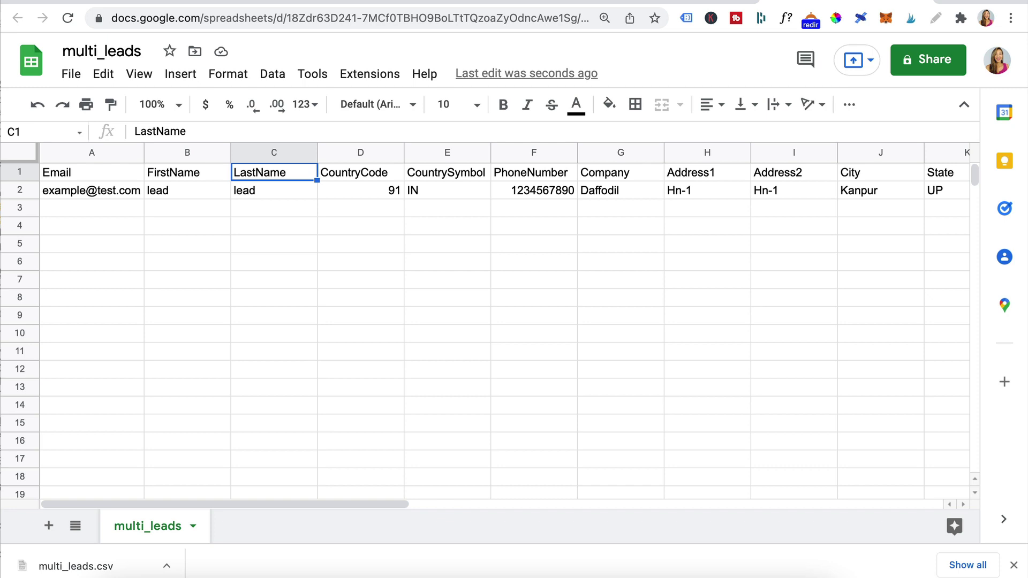
key(Right)
key(Right)
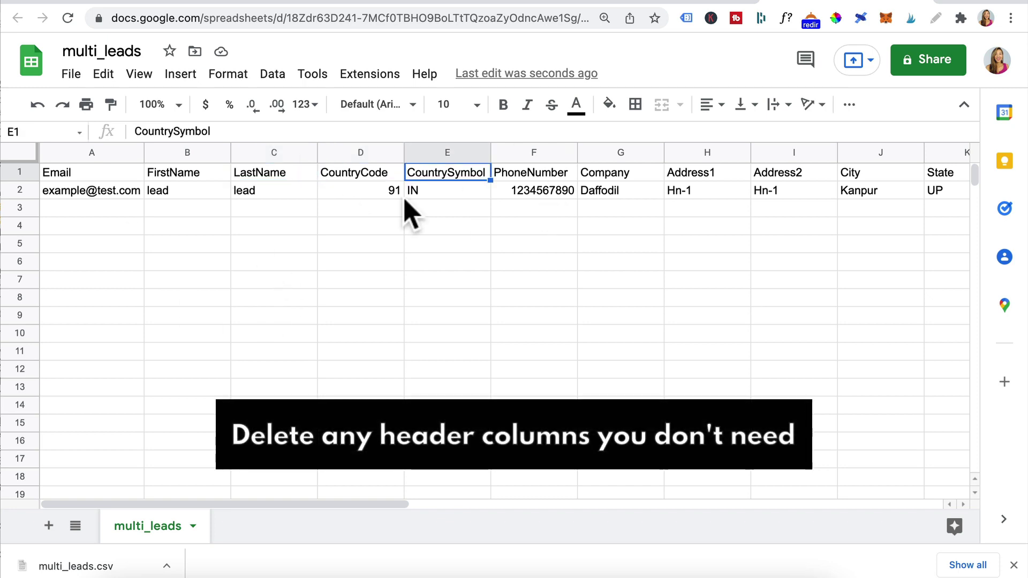
Delete columns D through P and add a Tag header in D1
click(360, 152)
key(ctrl+shift+Right)
right_click(375, 156)
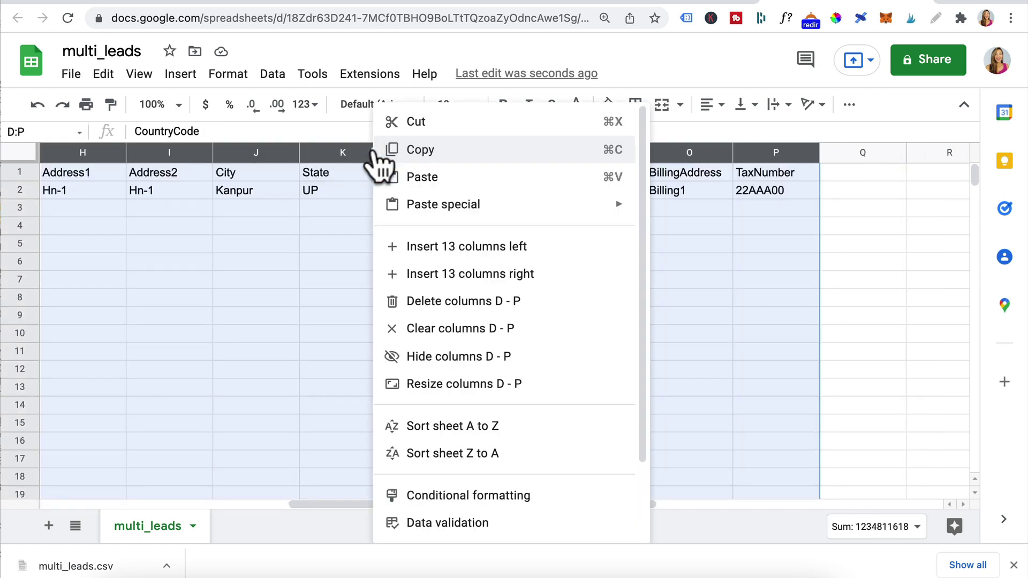
click(492, 301)
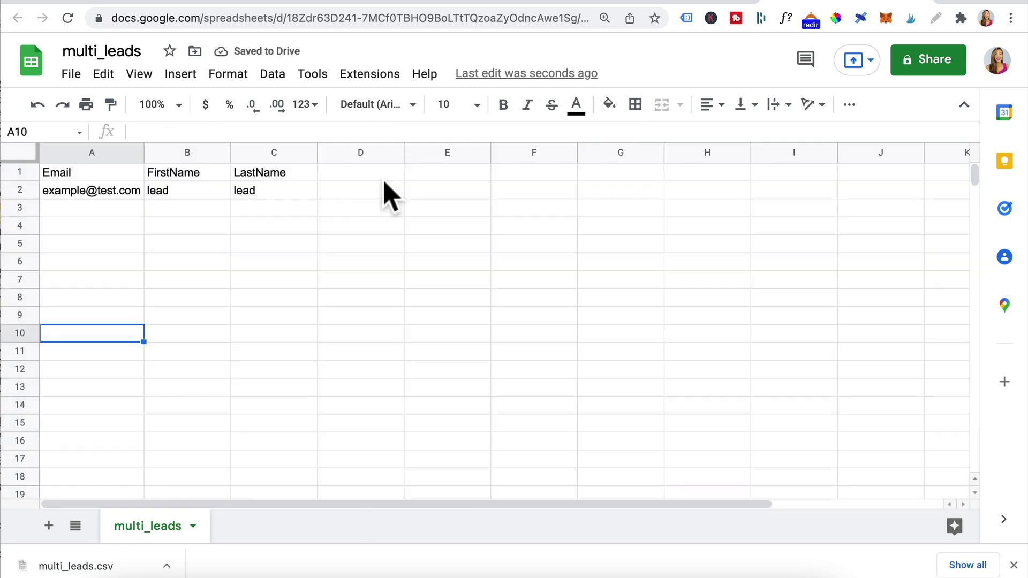
click(383, 174)
text(Tag)
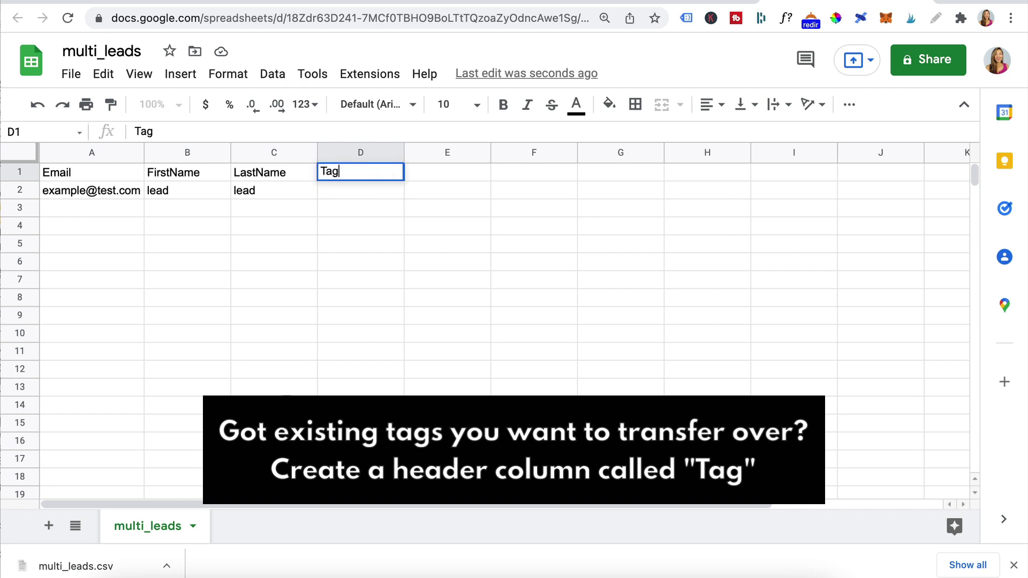
key(Return)
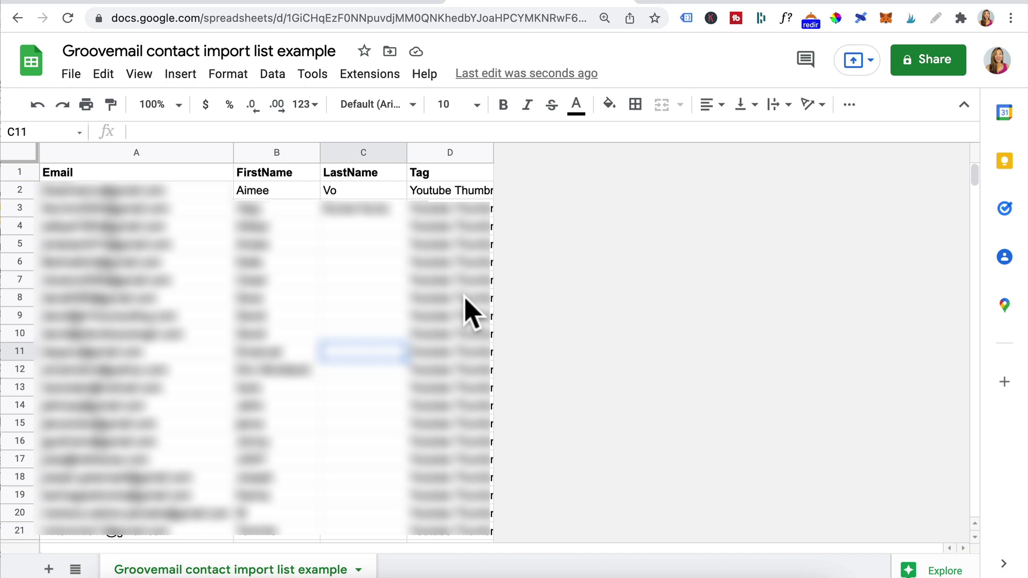
Save the import list example sheet as a Comma Separated Values (.csv) file
click(70, 75)
mouse_move(189, 285)
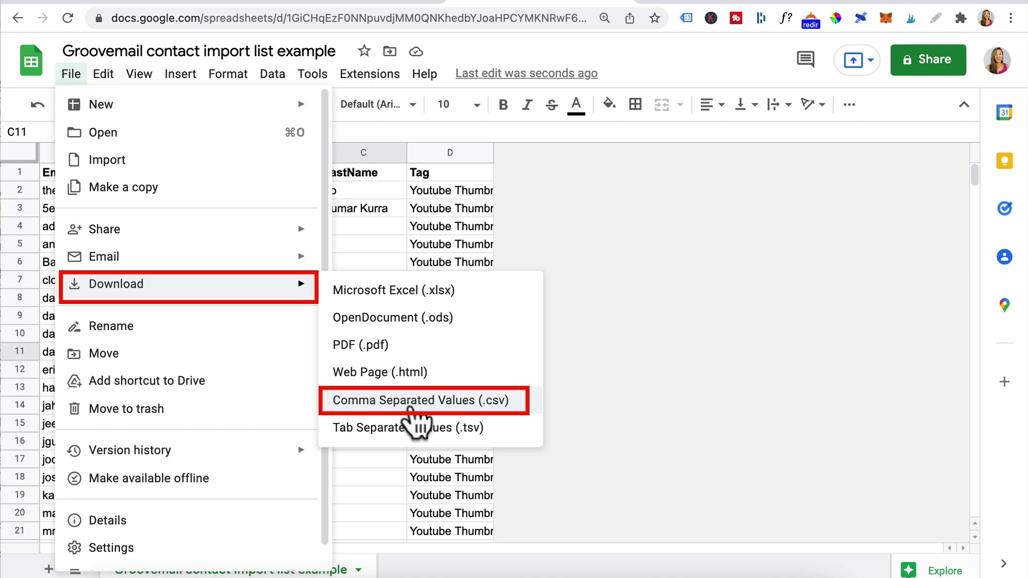
click(411, 407)
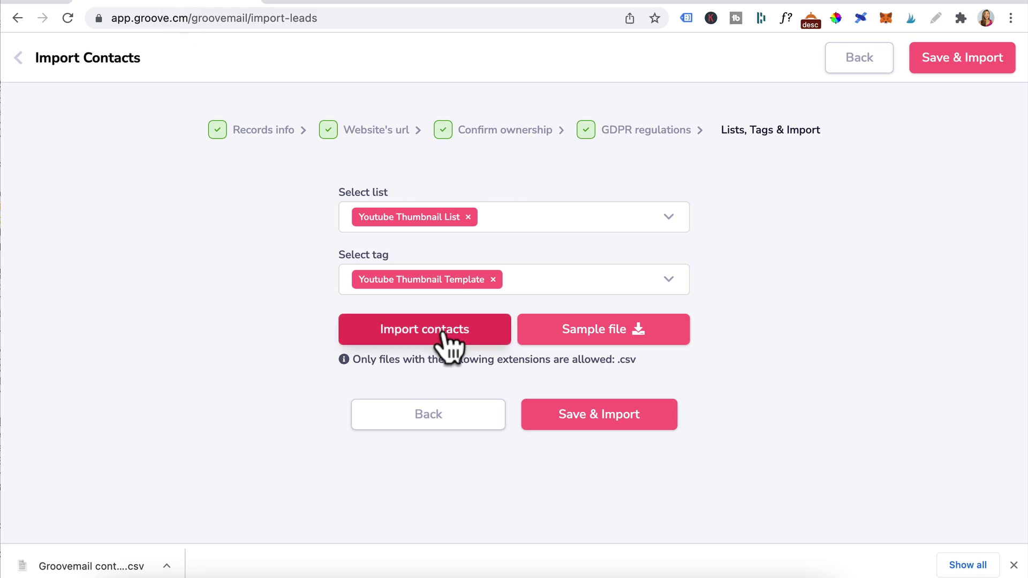
Load the Groovemail contact import list example CSV for import
click(450, 343)
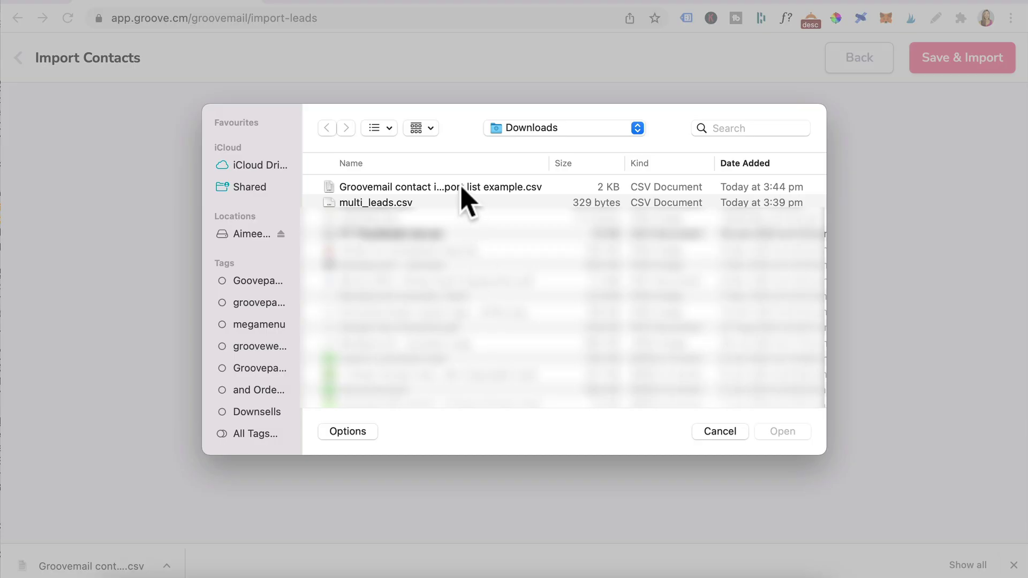
click(463, 188)
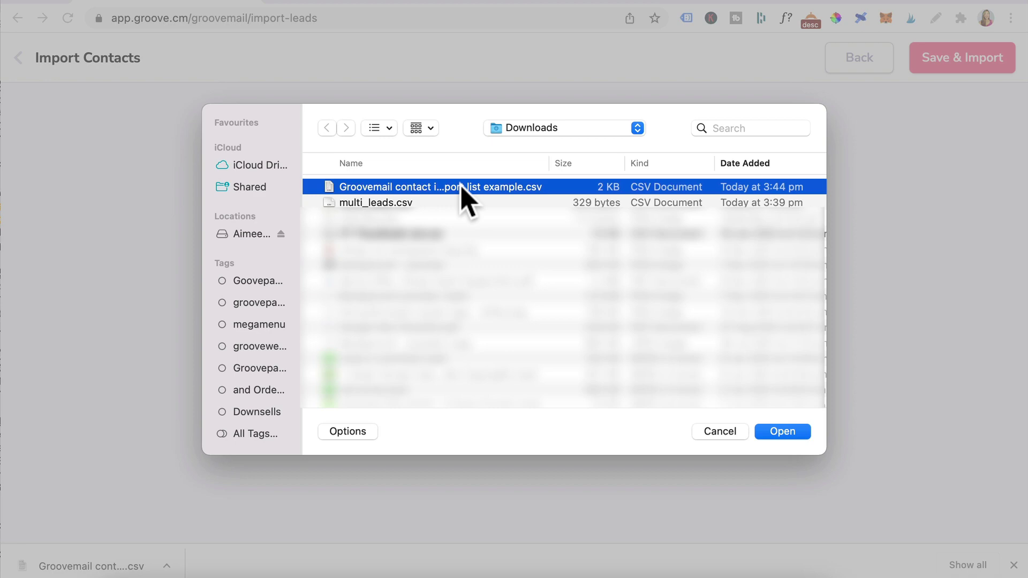
click(783, 433)
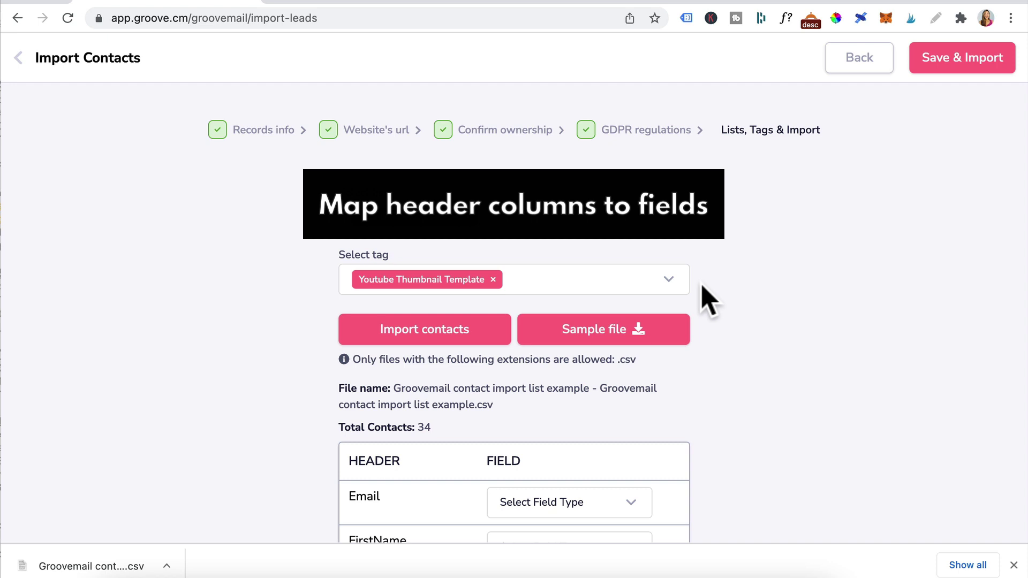
scroll(562, 459, down, 3)
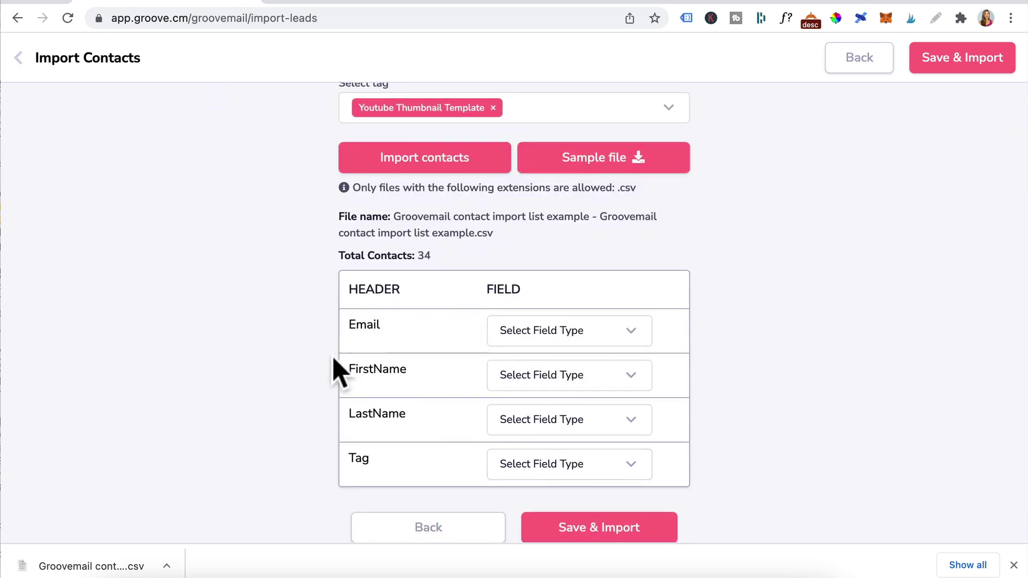
Map the Email, FirstName and LastName columns to the Email, Firstname and Lastname fields
click(615, 332)
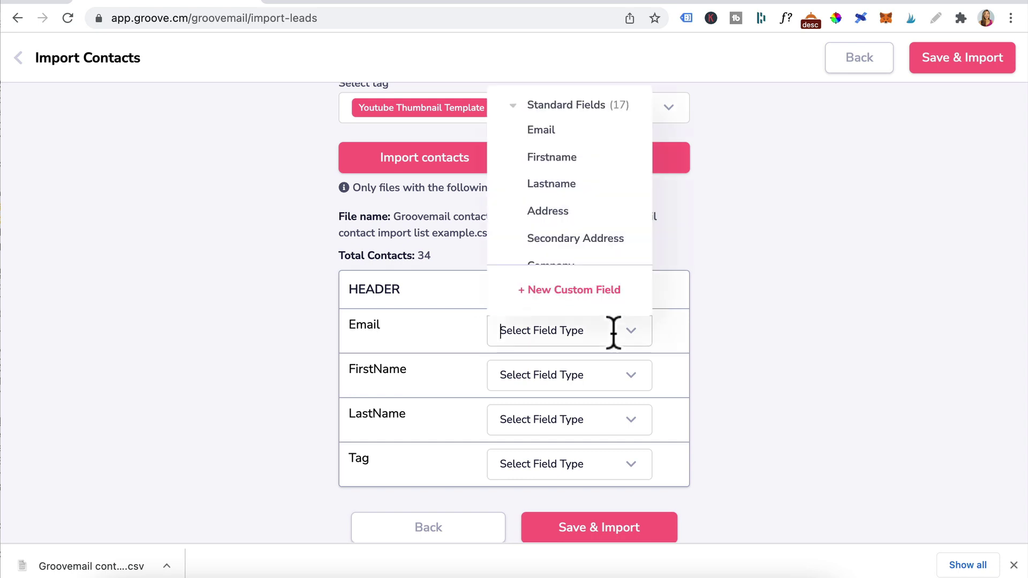
click(556, 134)
click(563, 376)
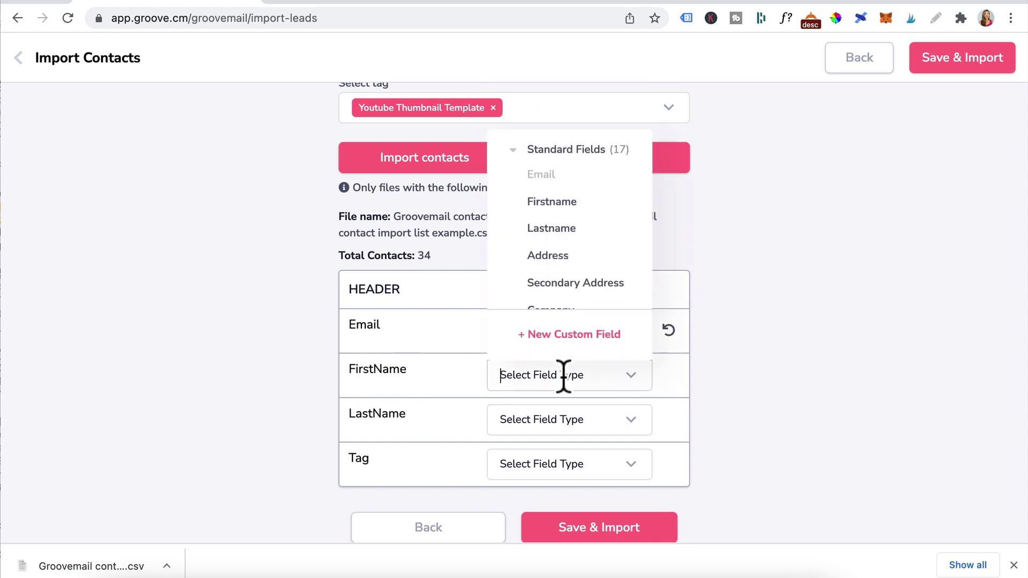
click(570, 202)
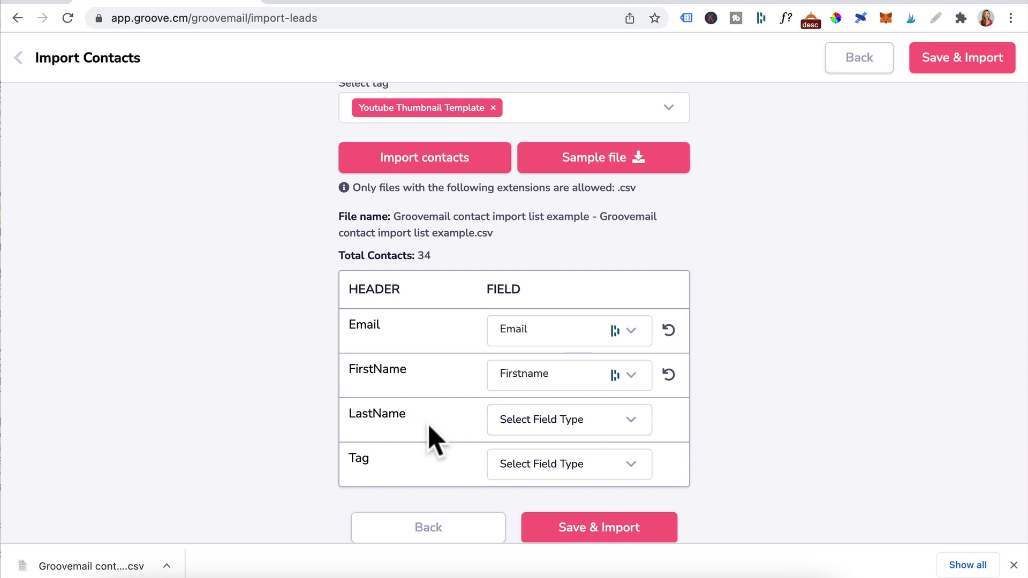
click(609, 419)
click(565, 272)
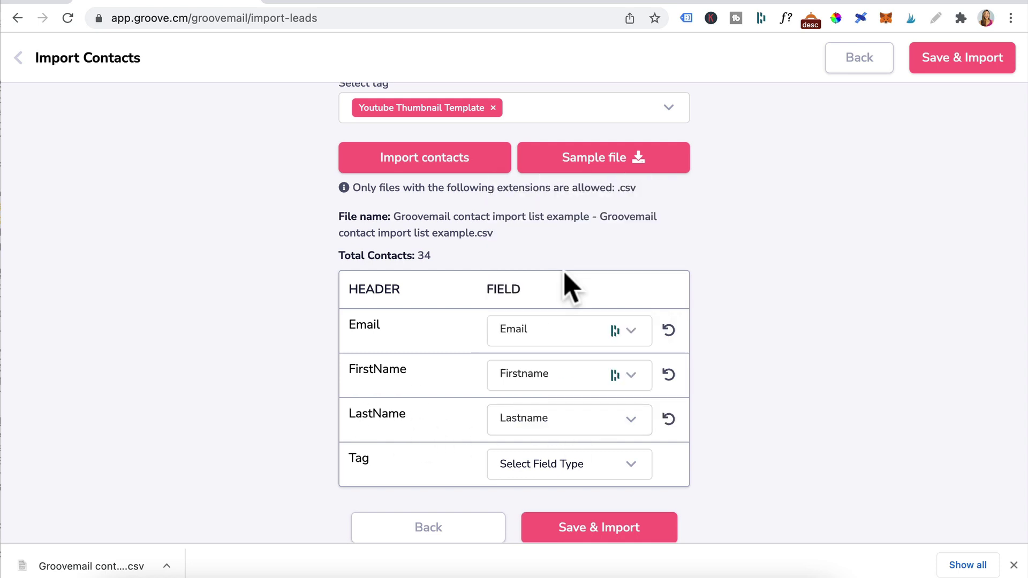
Map the Tag column to the Tags field and run Save & Import
click(553, 466)
scroll(568, 348, down, 3)
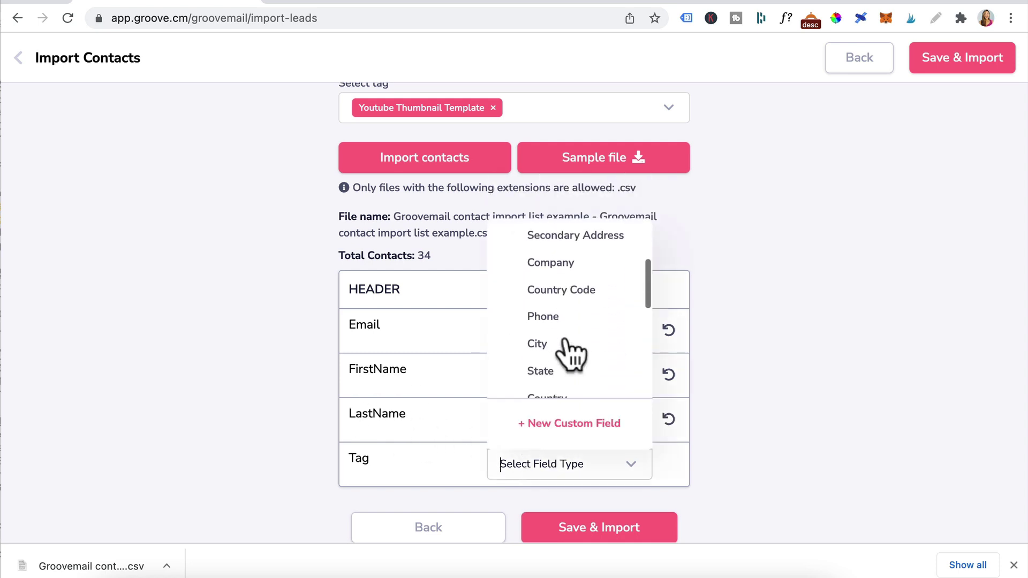
scroll(567, 351, down, 2)
scroll(569, 354, down, 2)
scroll(572, 351, down, 2)
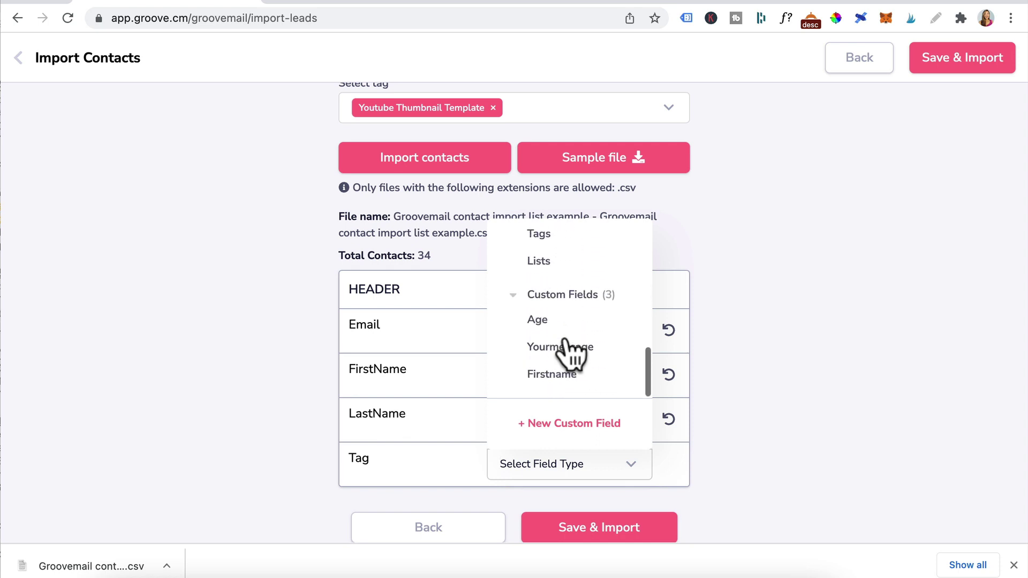
click(549, 238)
scroll(593, 525, down, 1)
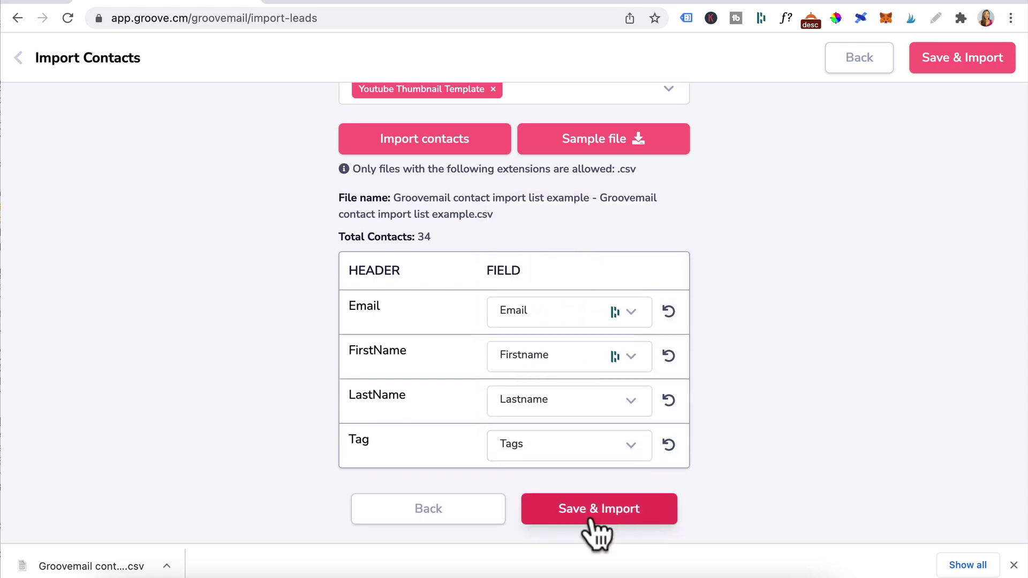
click(591, 521)
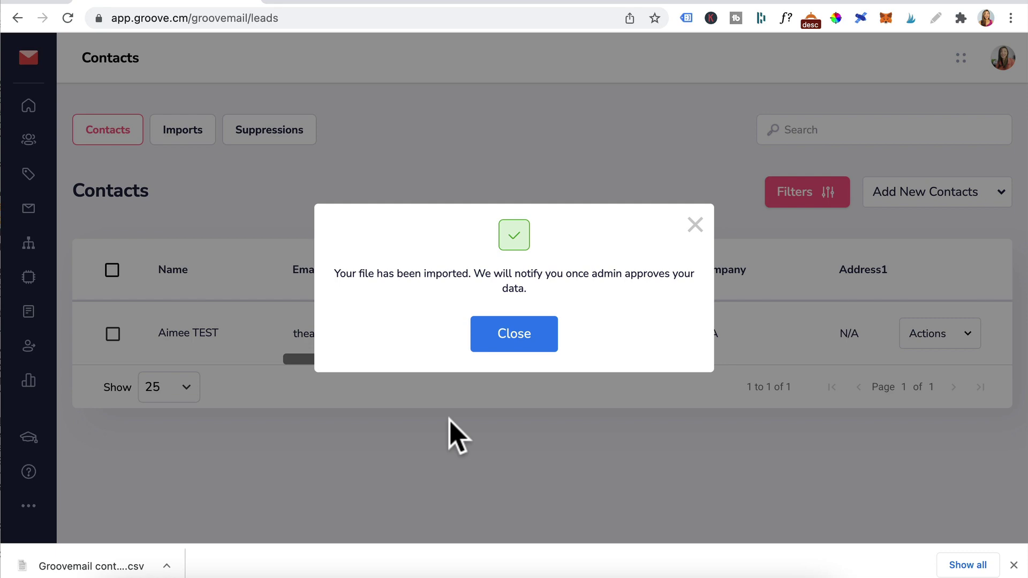